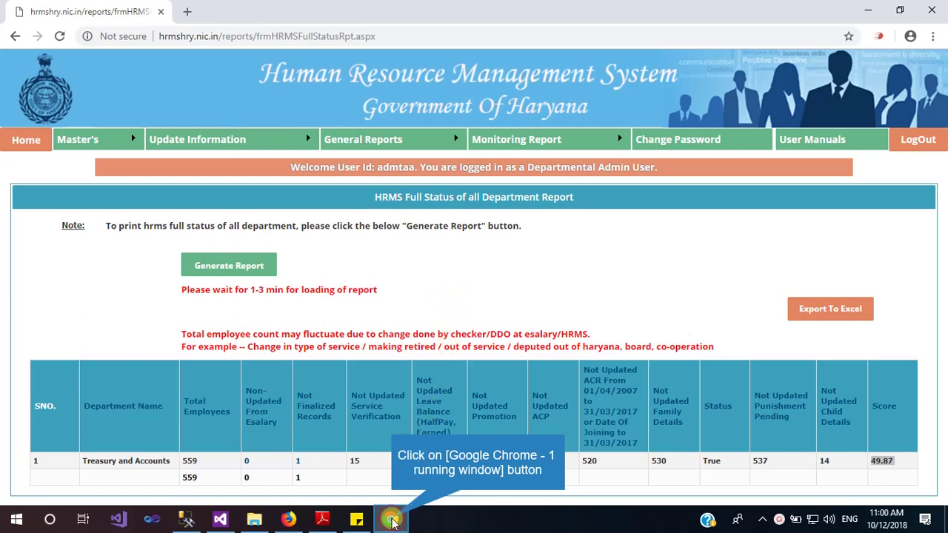
Compare the HRMS full status report in Chrome with the pending-salary alert page open in Firefox.
left_click(392, 521)
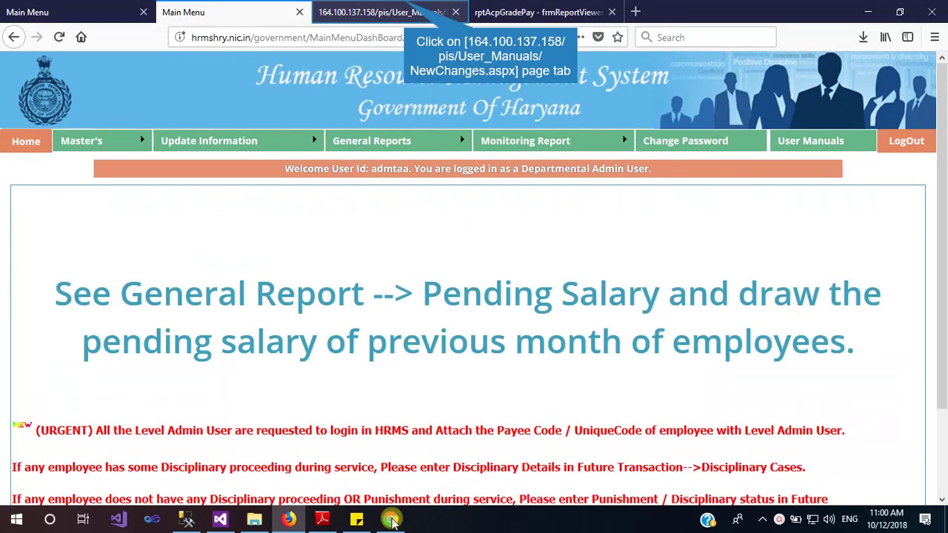
left_click(406, 9)
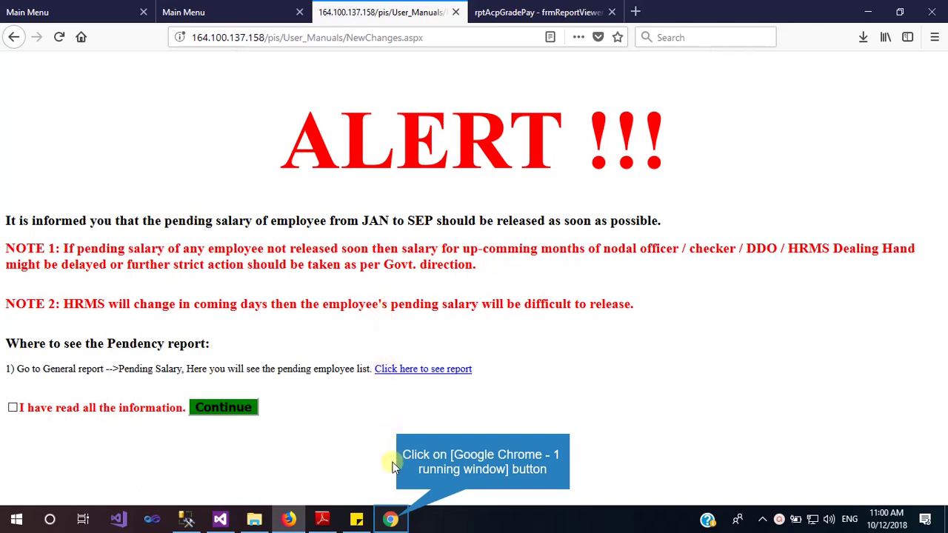
left_click(396, 521)
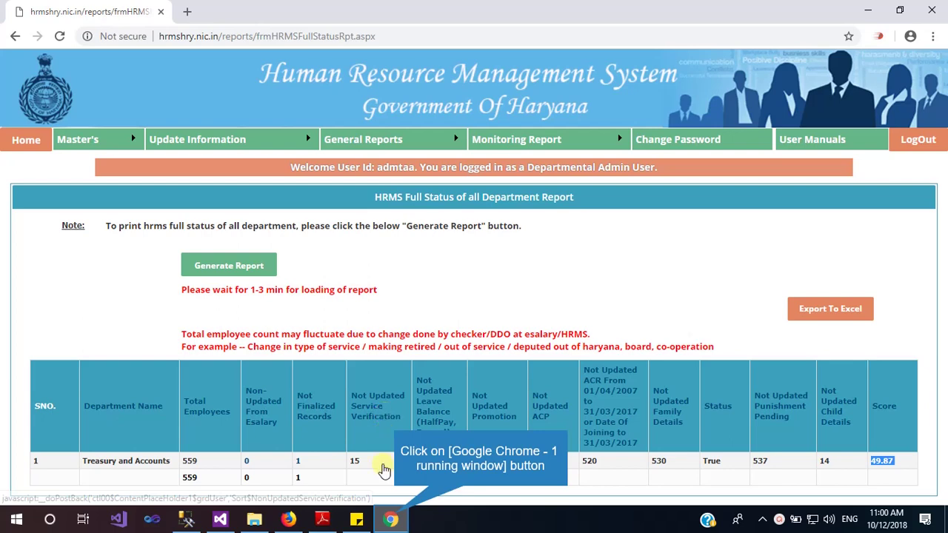
left_click(393, 519)
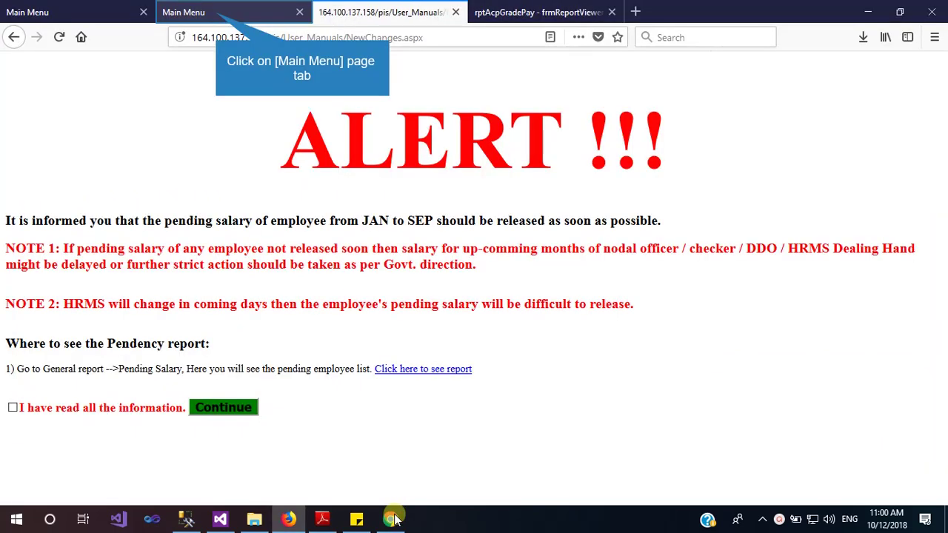
Confirm having read the pending-salary alert on the NewChanges.aspx page, continue past it, and go to the checker's home page.
left_click(218, 15)
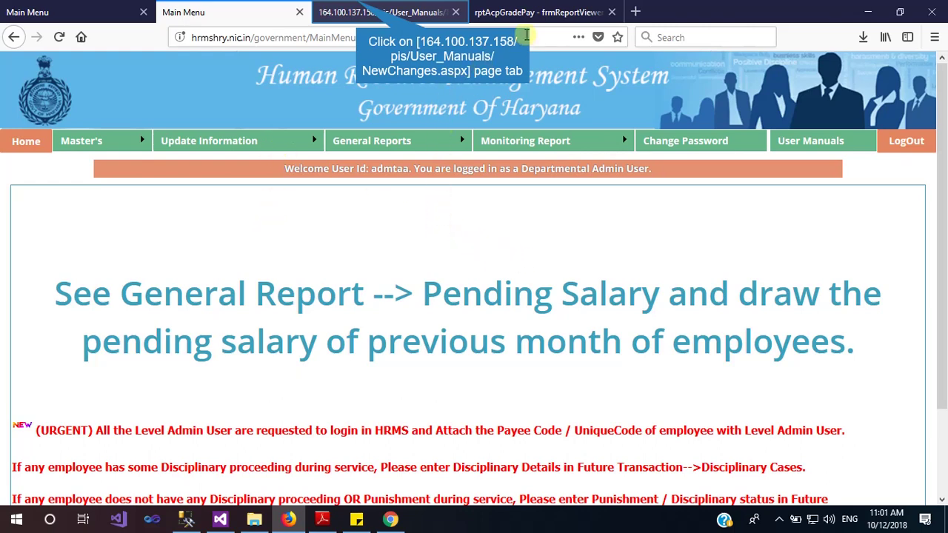
left_click(358, 7)
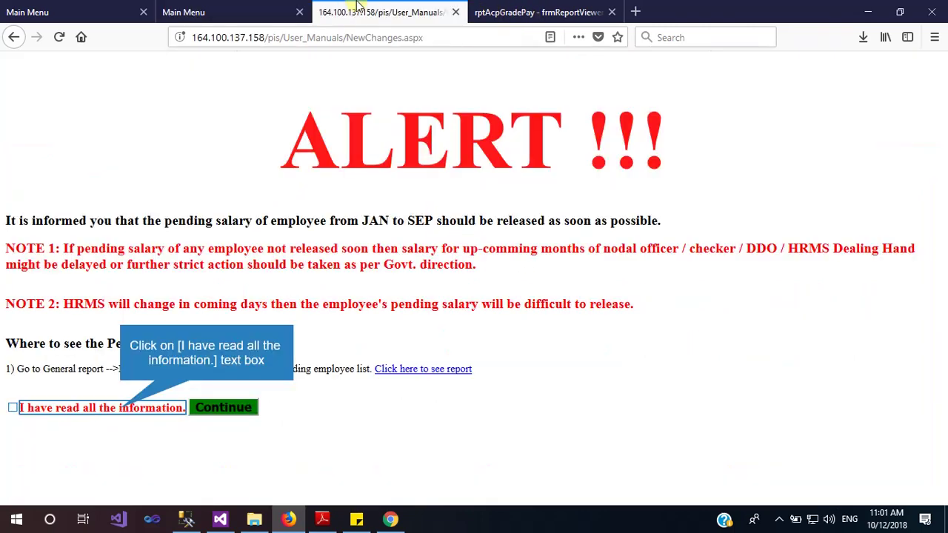
left_click(121, 410)
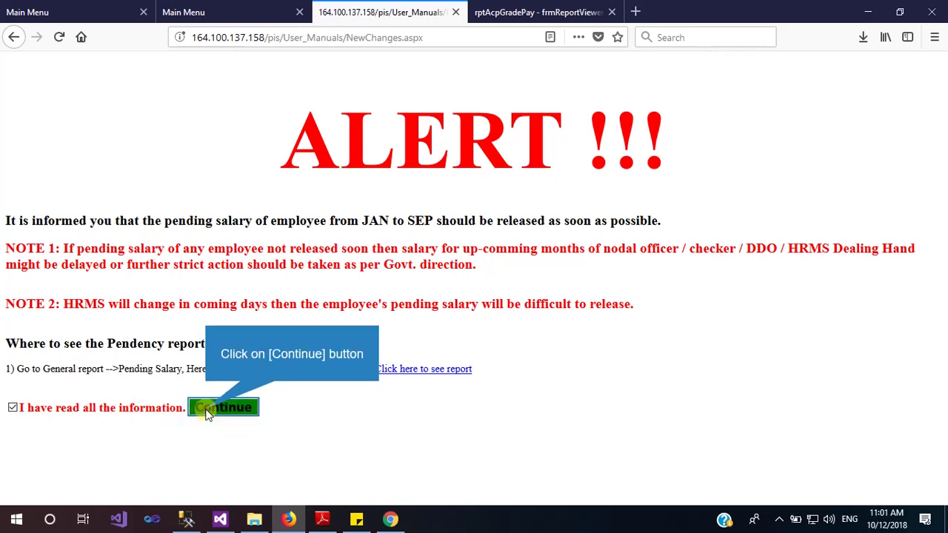
left_click(207, 413)
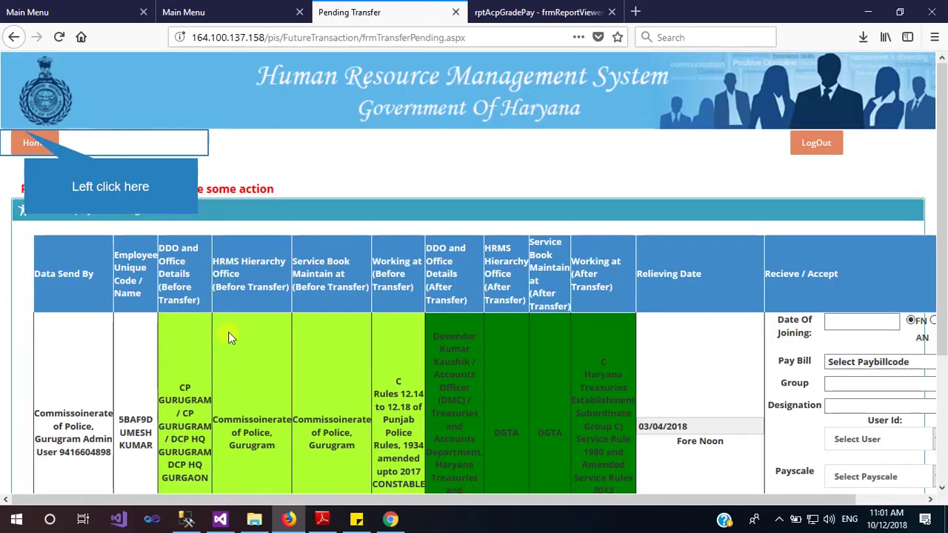
left_click(35, 144)
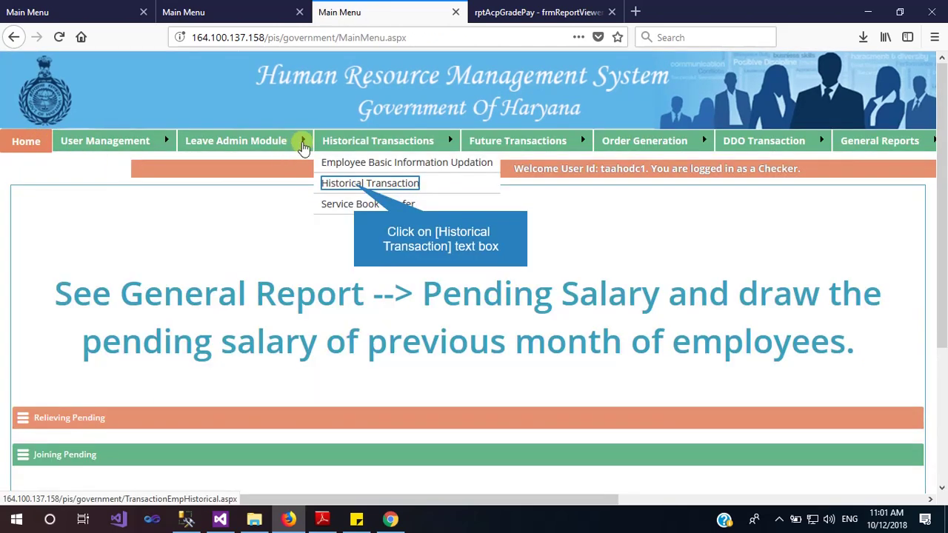
Open the Historical Transaction search and set the designation to Programmer -- B.
left_click(355, 185)
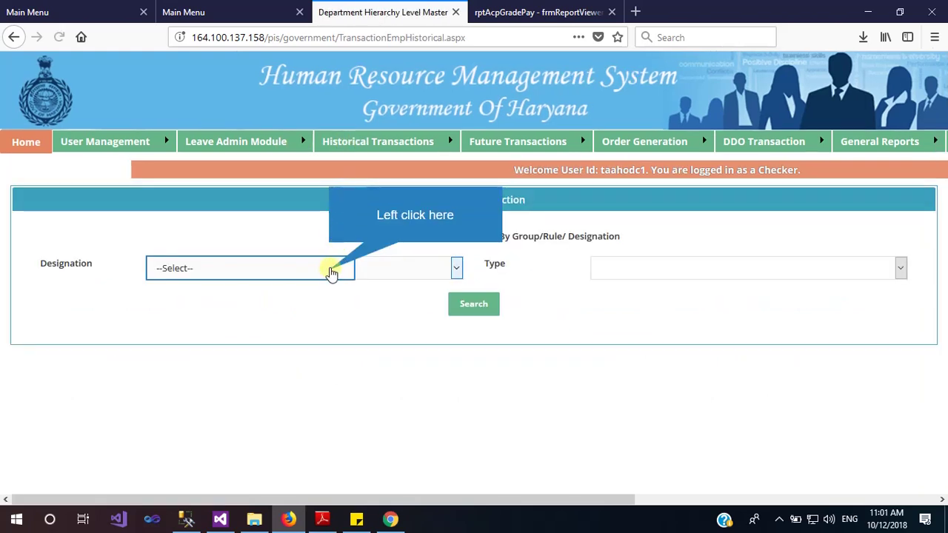
left_click(331, 272)
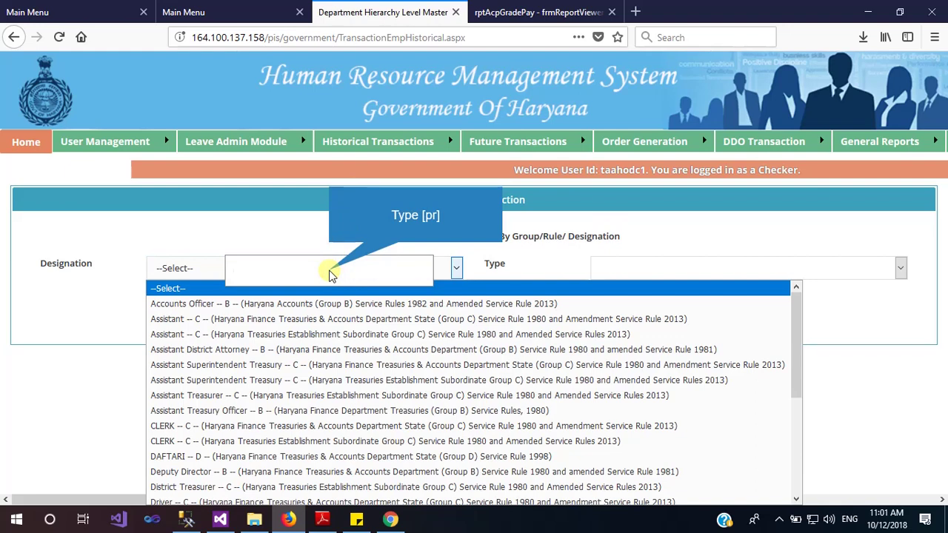
type("pal")
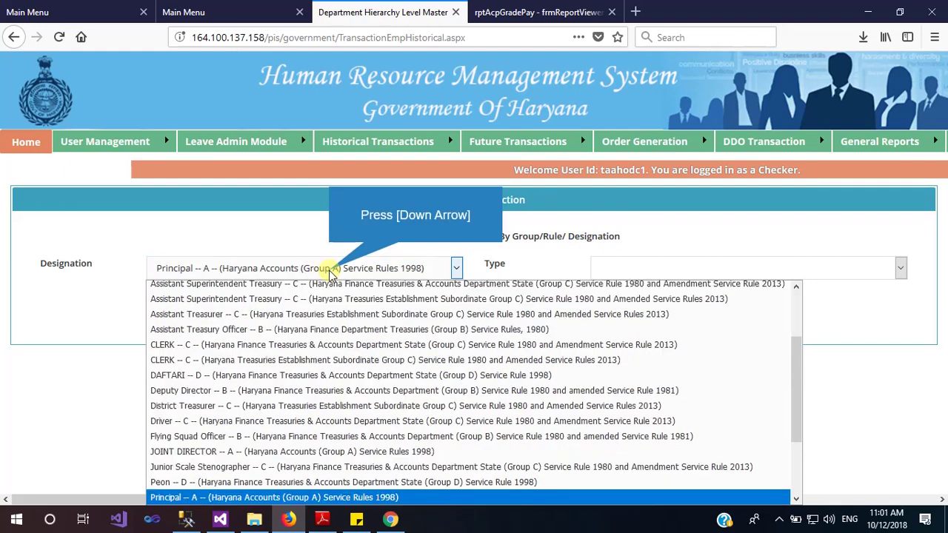
key("Down")
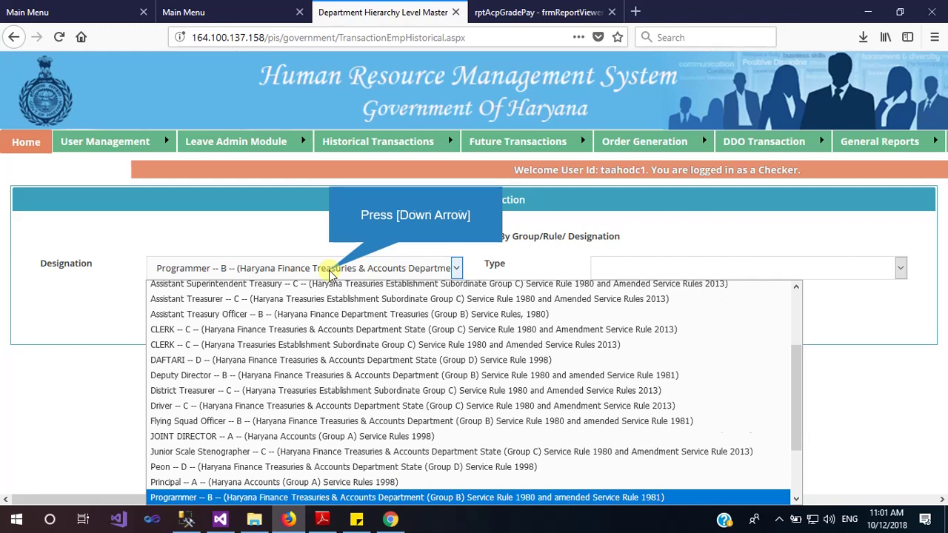
key("Down")
key("Up")
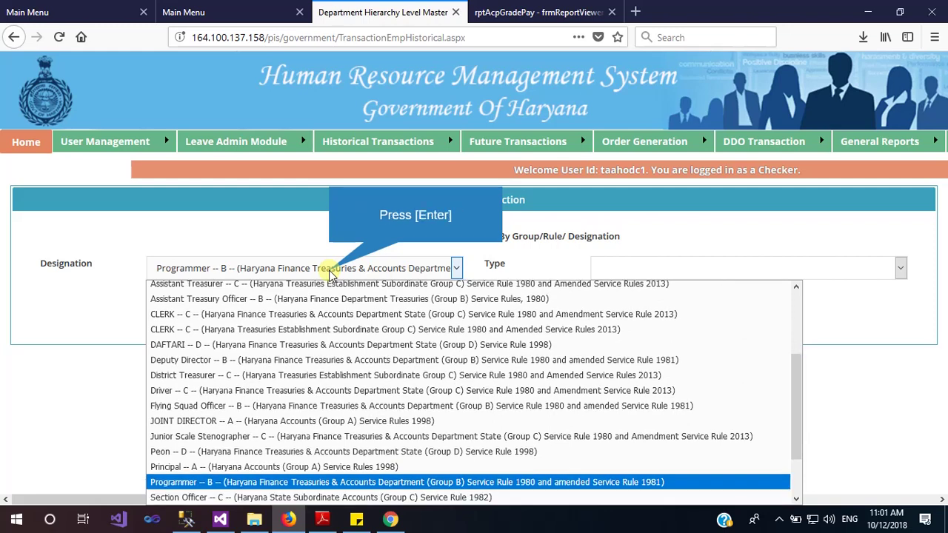
key("Return")
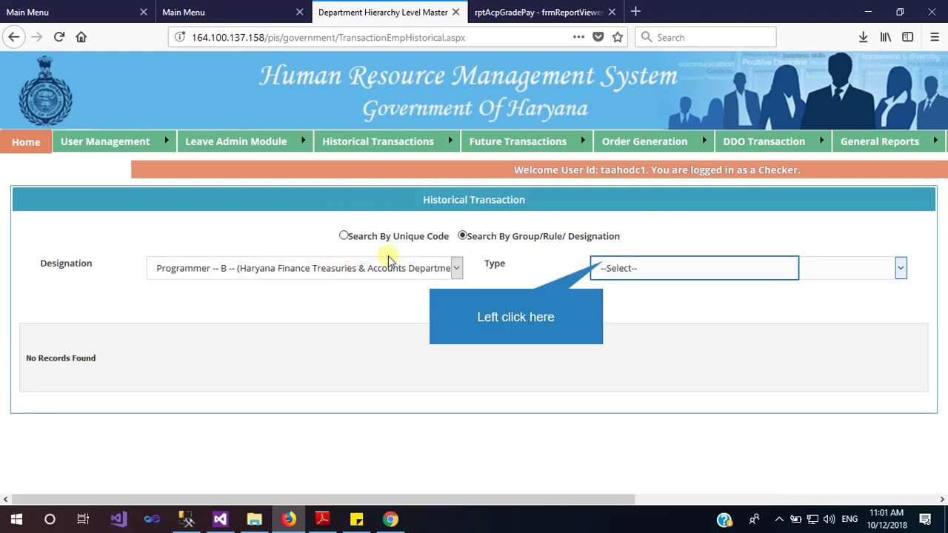
Set the transaction type to Service Book and search for matching employees.
left_click(604, 267)
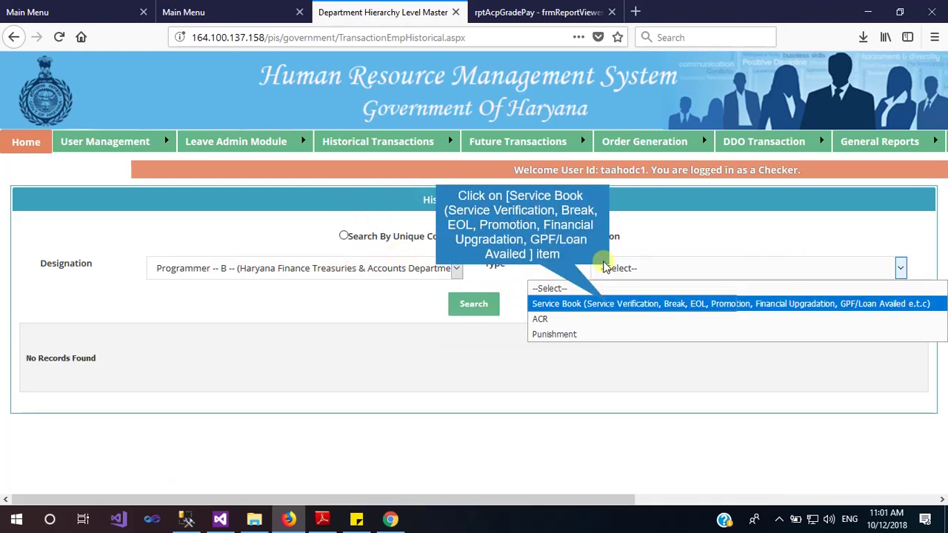
left_click(610, 306)
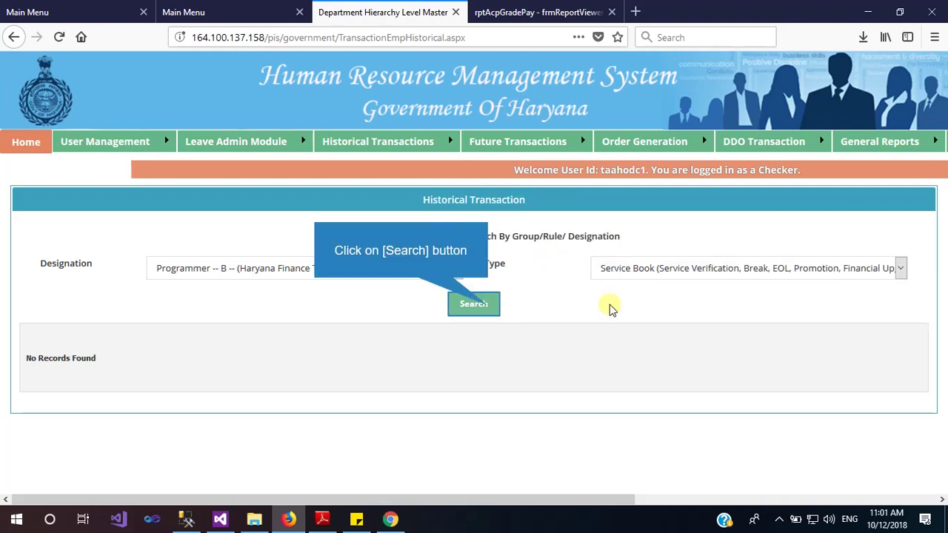
left_click(487, 306)
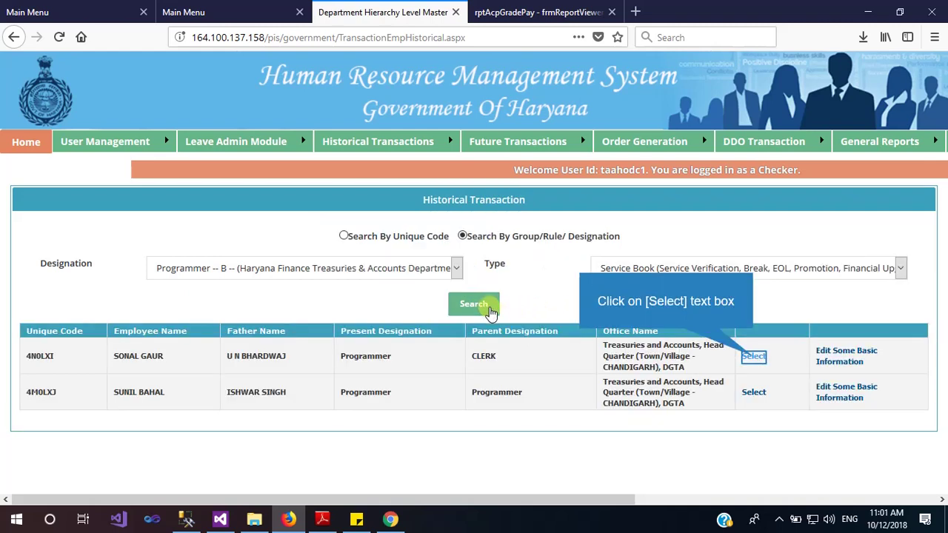
Select the first listed employee and bring up the form for adding a Service Verification record down to its Save option.
left_click(753, 358)
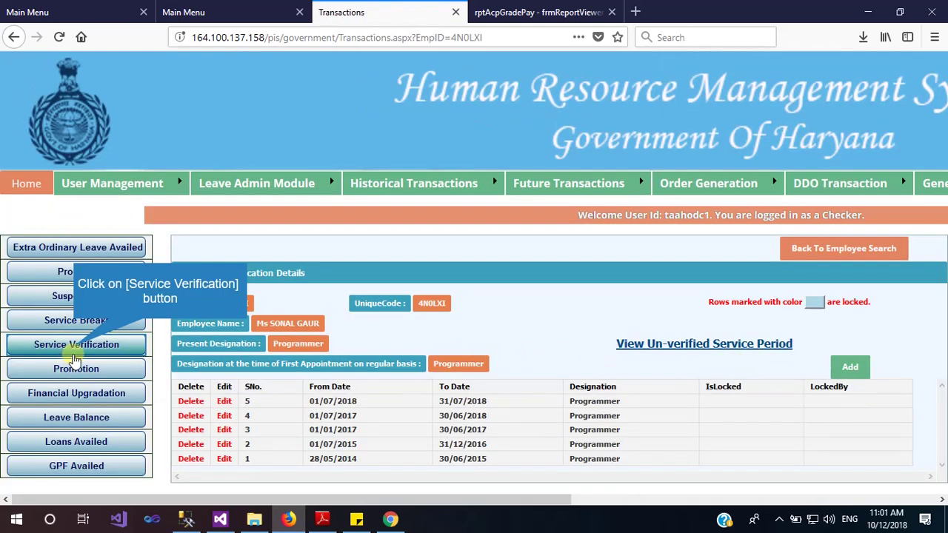
left_click(76, 353)
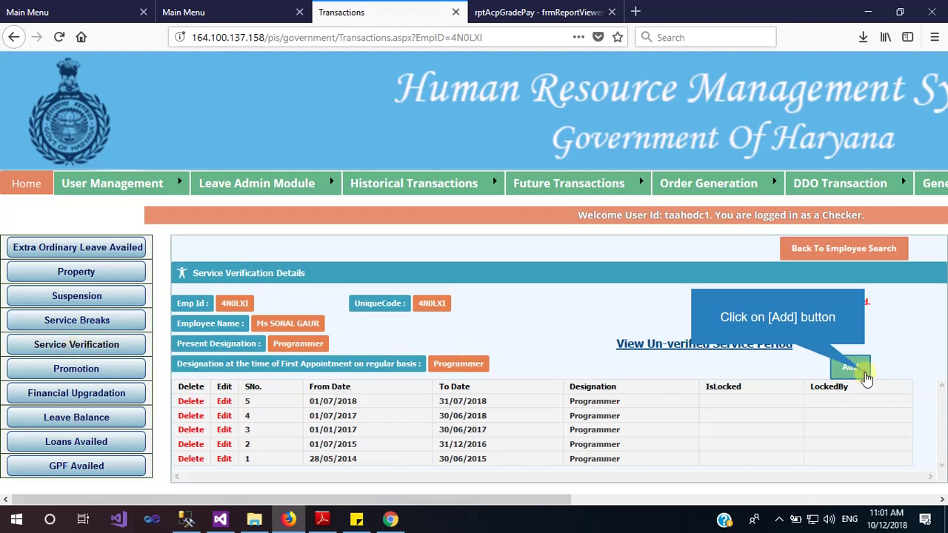
left_click(866, 376)
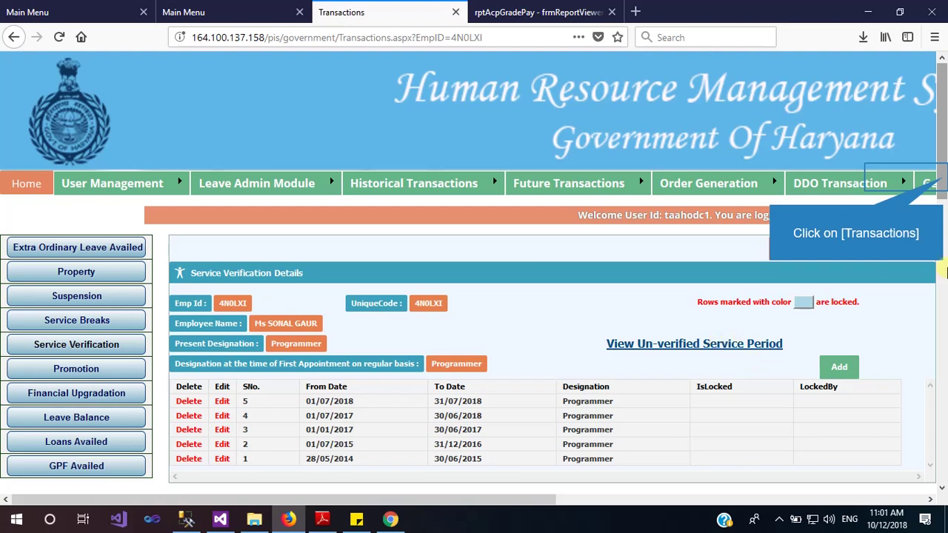
left_click(944, 182)
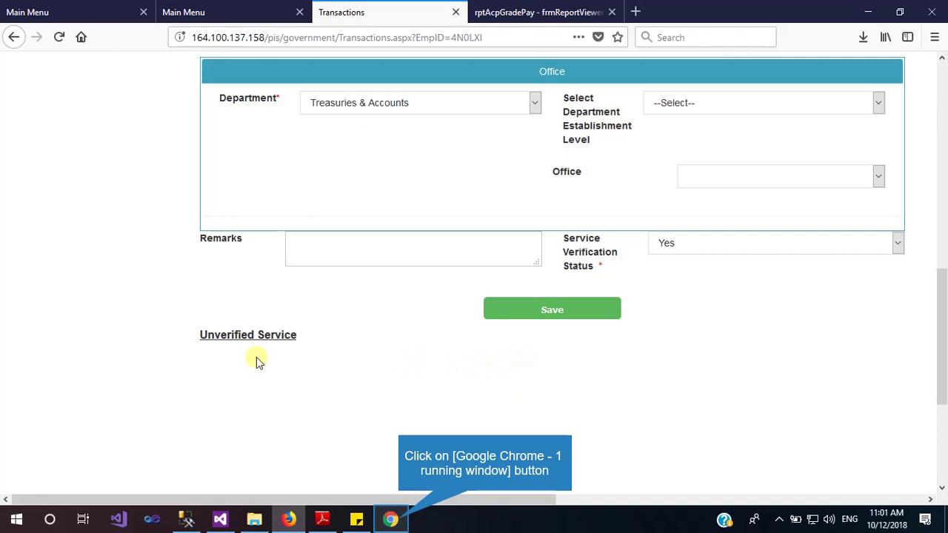
Consult the full status report in Chrome, and review the employee's Earned Leave and Half Pay Leave entries under Leave Balance.
left_click(392, 520)
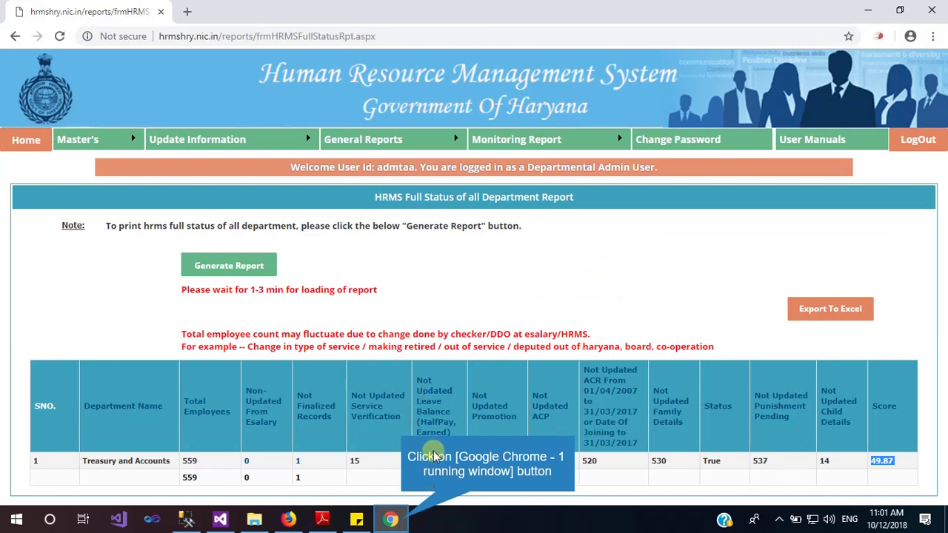
left_click(393, 520)
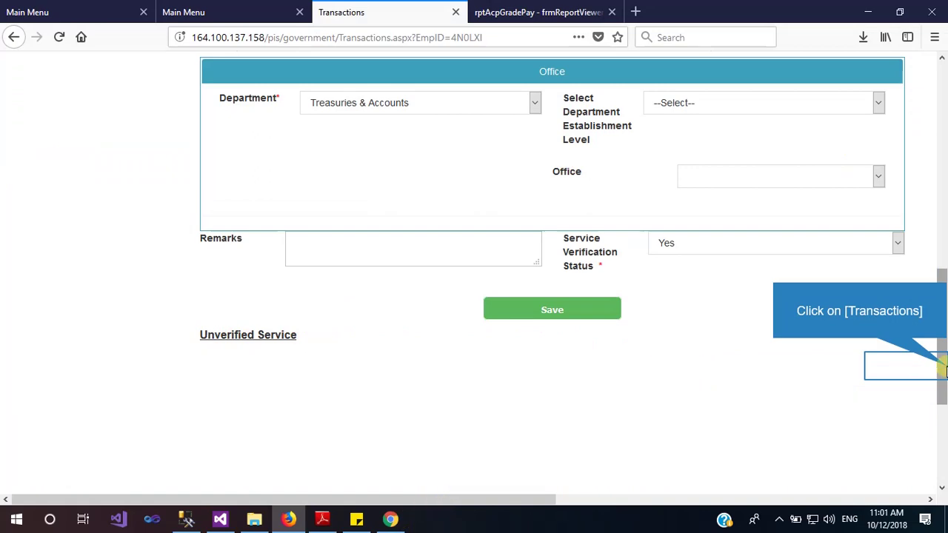
scroll(943, 368, "up", 15)
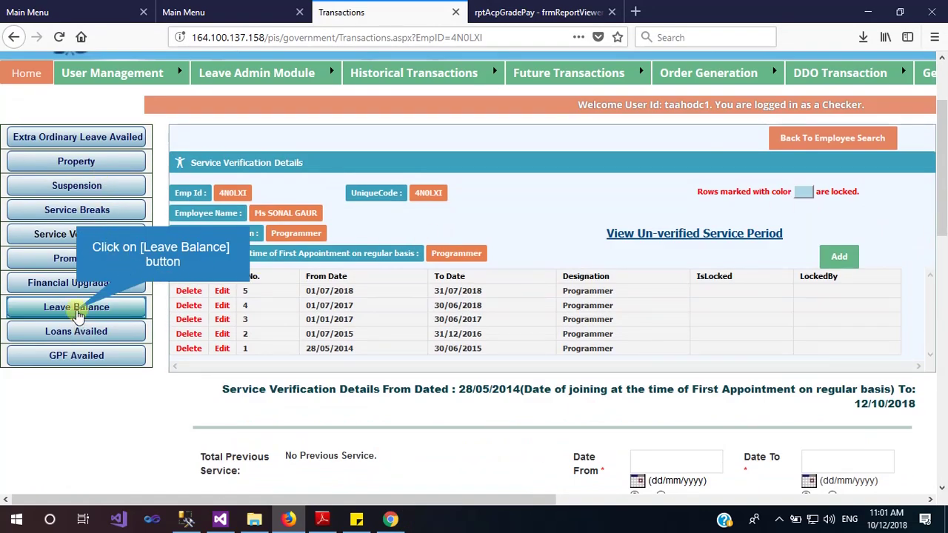
left_click(76, 312)
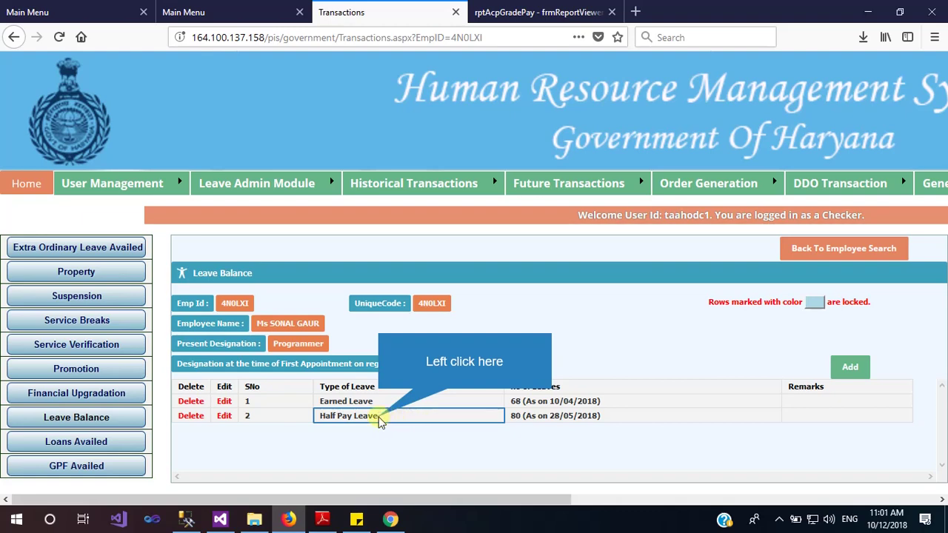
left_click_drag(379, 418, 320, 403)
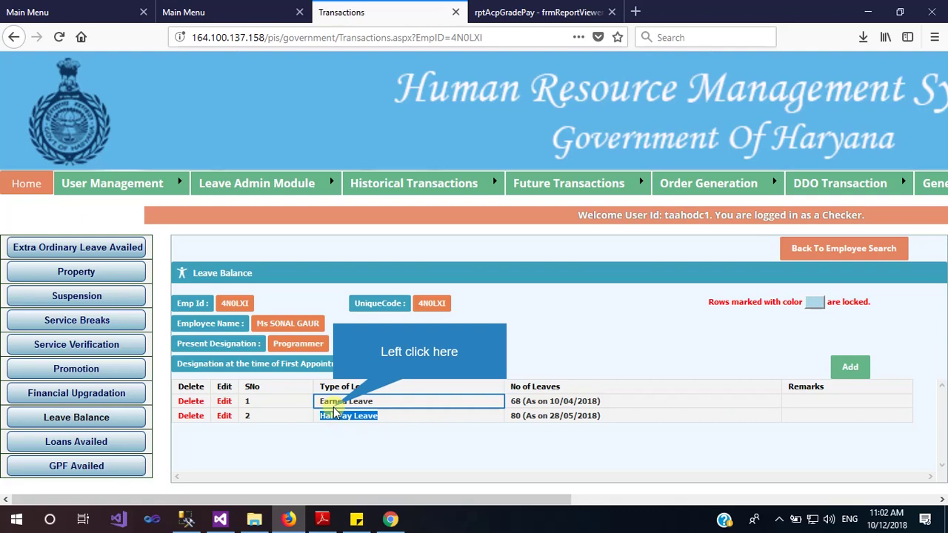
left_click(334, 412)
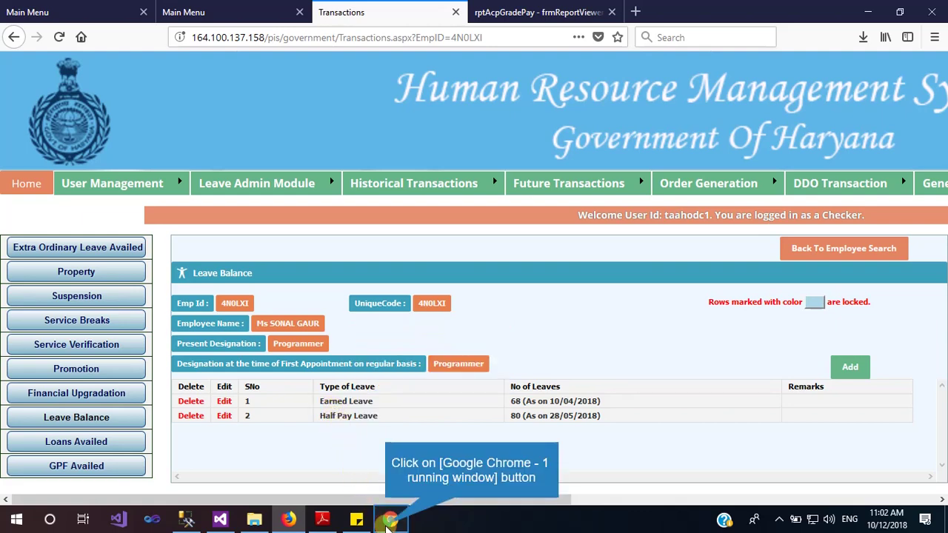
Examine the pending-update columns of the full status report in Chrome and return to the employee's transactions in Firefox.
left_click(389, 521)
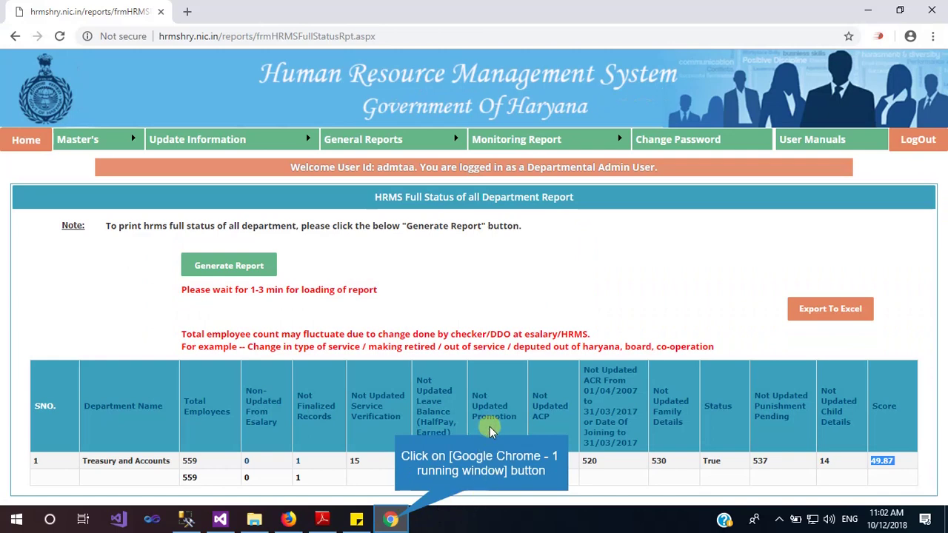
left_click(392, 520)
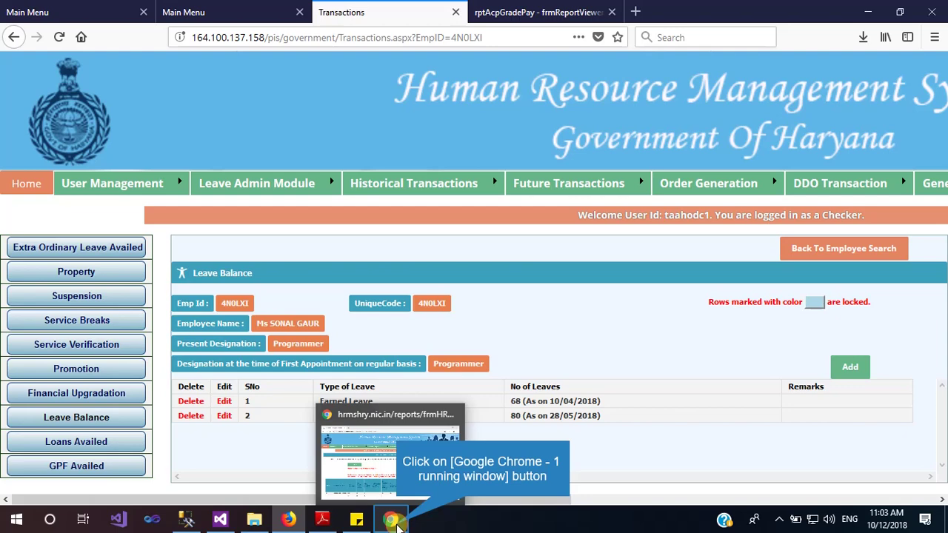
left_click(392, 520)
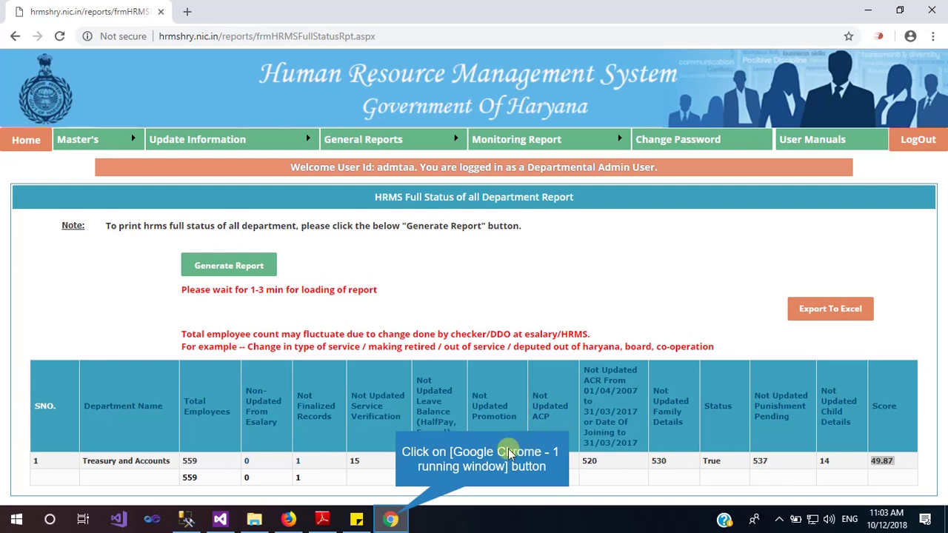
left_click(395, 520)
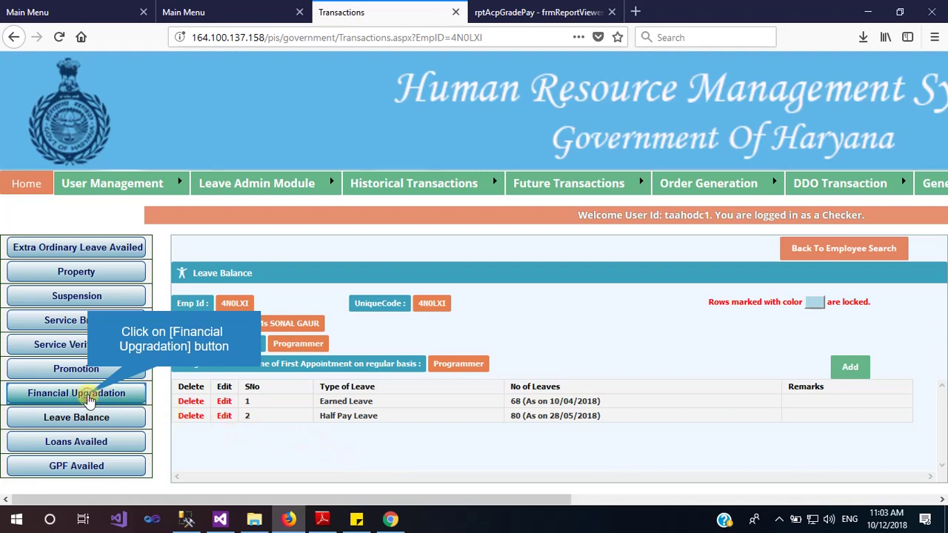
Open the employee's Financial Upgradation details and a blank form for a new entry, and view its Pay Scale field.
left_click(89, 398)
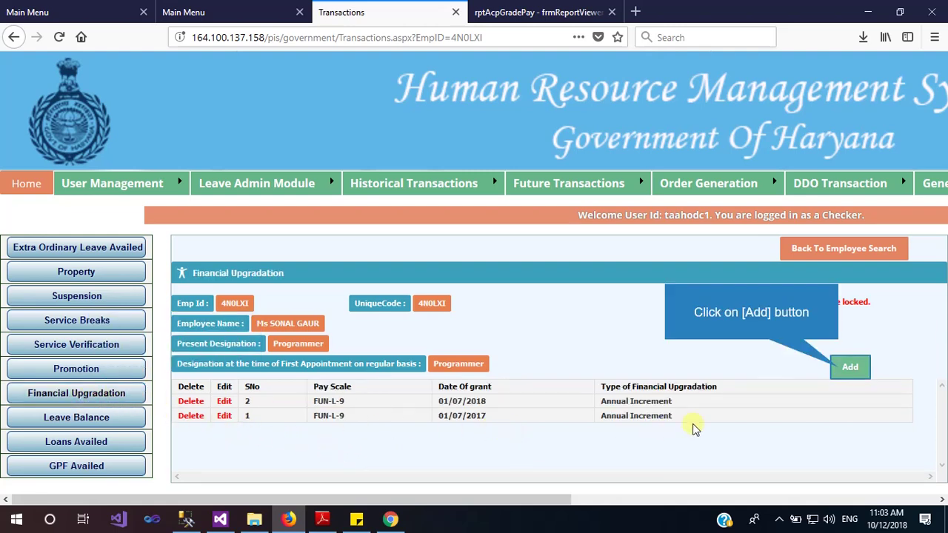
left_click(841, 372)
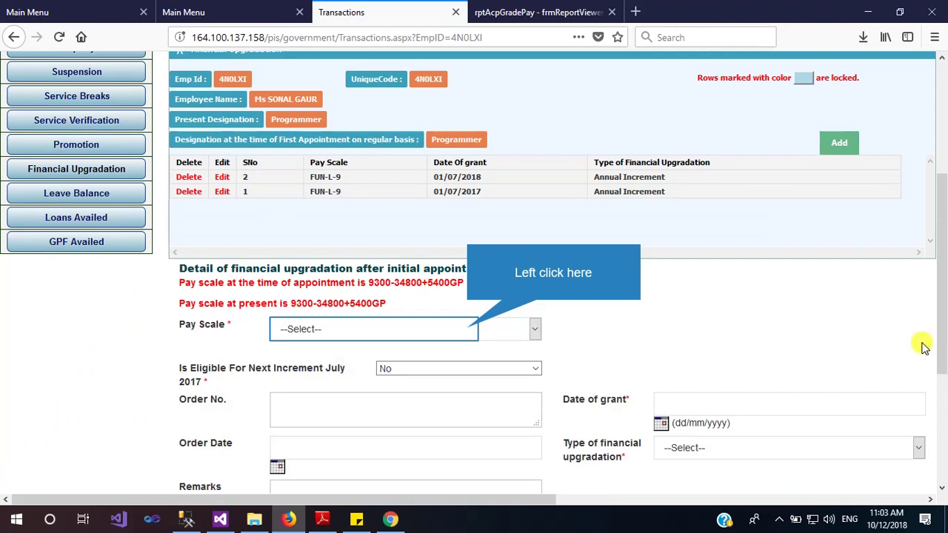
left_click(468, 332)
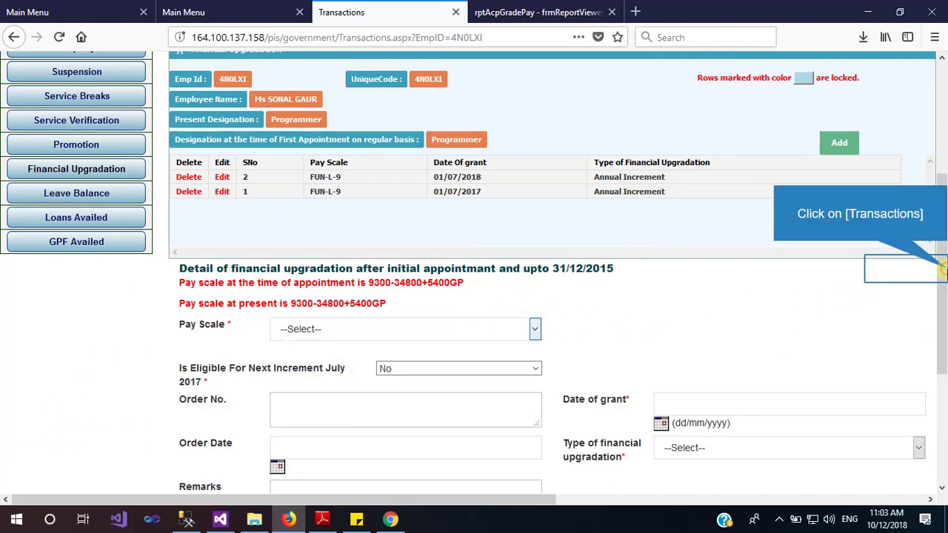
Choose ACP as the type of financial upgradation in the new Financial Upgradation entry.
left_click_drag(941, 271, 941, 341)
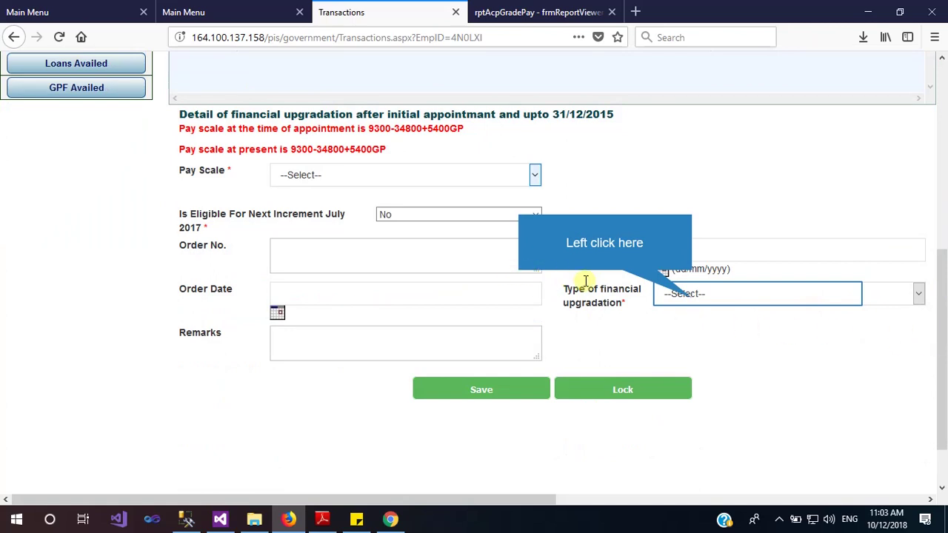
left_click(690, 296)
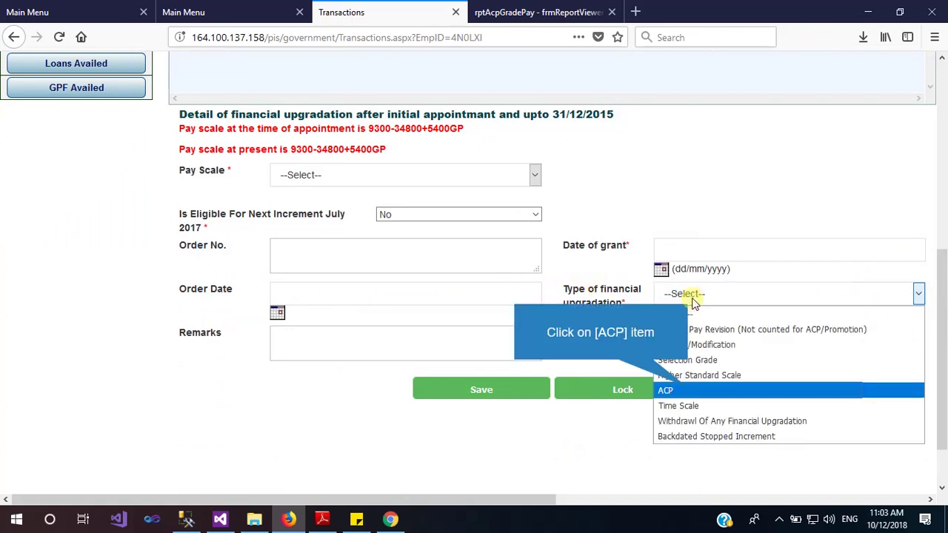
left_click(690, 390)
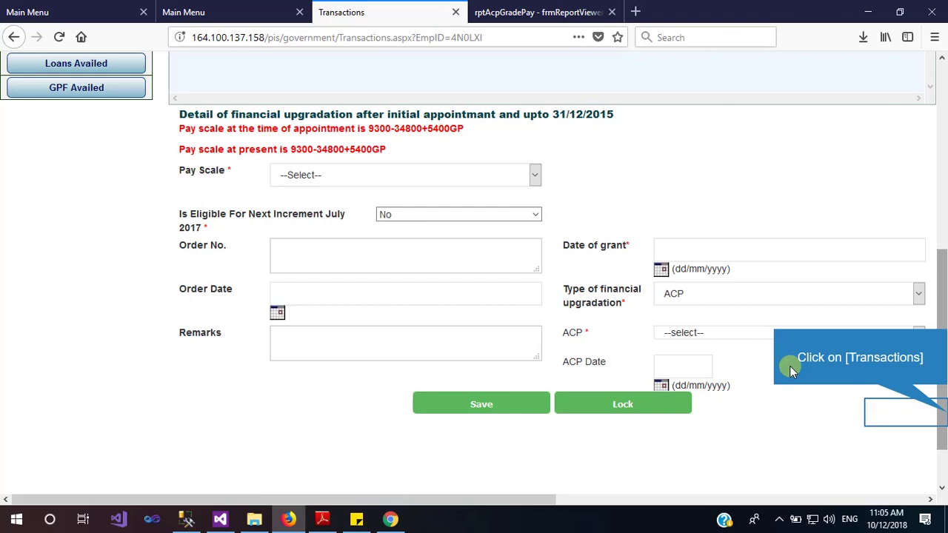
Return to the employee search and list the Programmer employees under the Service Book type.
left_click(942, 416)
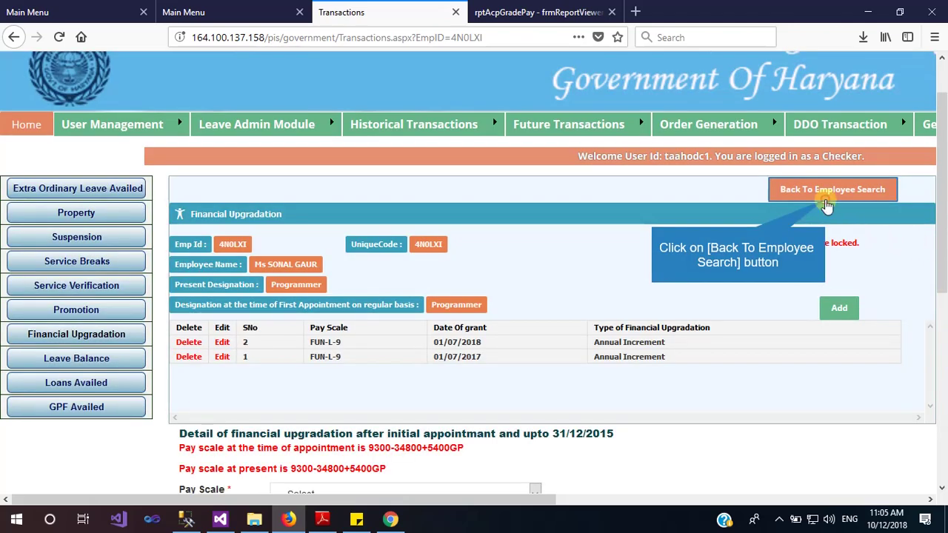
left_click(827, 194)
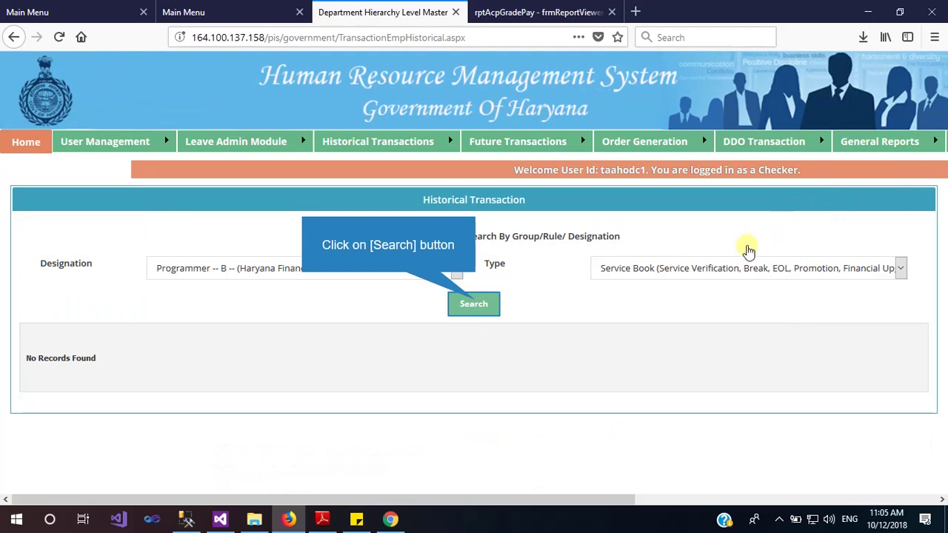
left_click(478, 308)
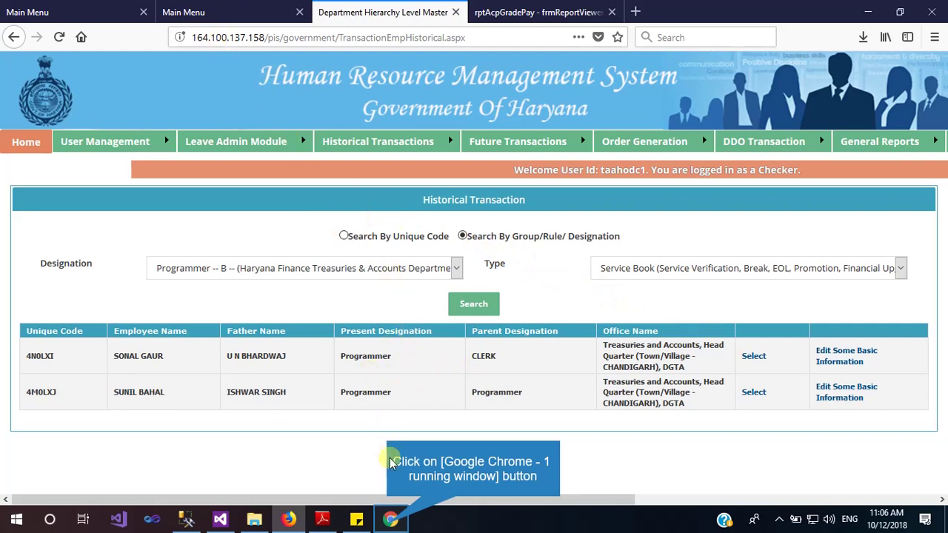
Consult the full status report in Chrome, and search the Programmer employees in Firefox with the historical transaction type ACR.
left_click(391, 519)
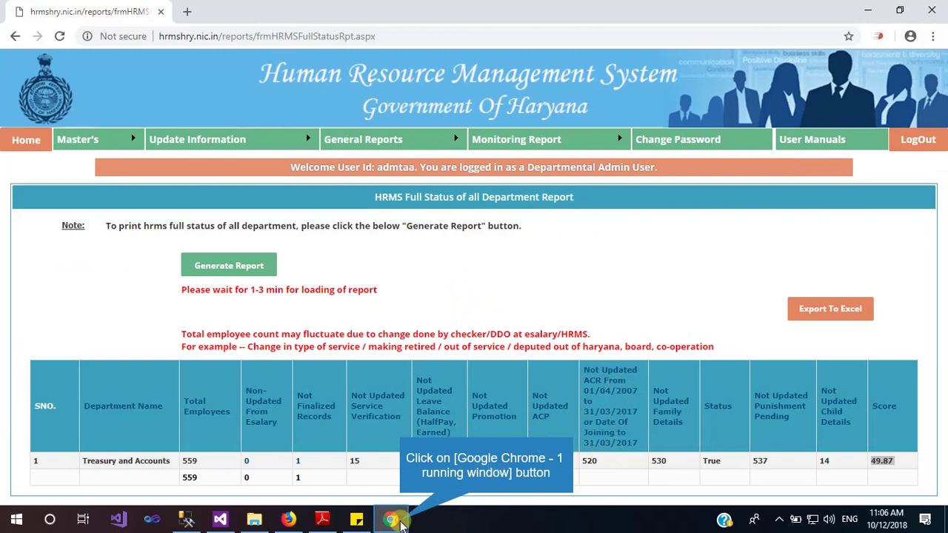
left_click(394, 520)
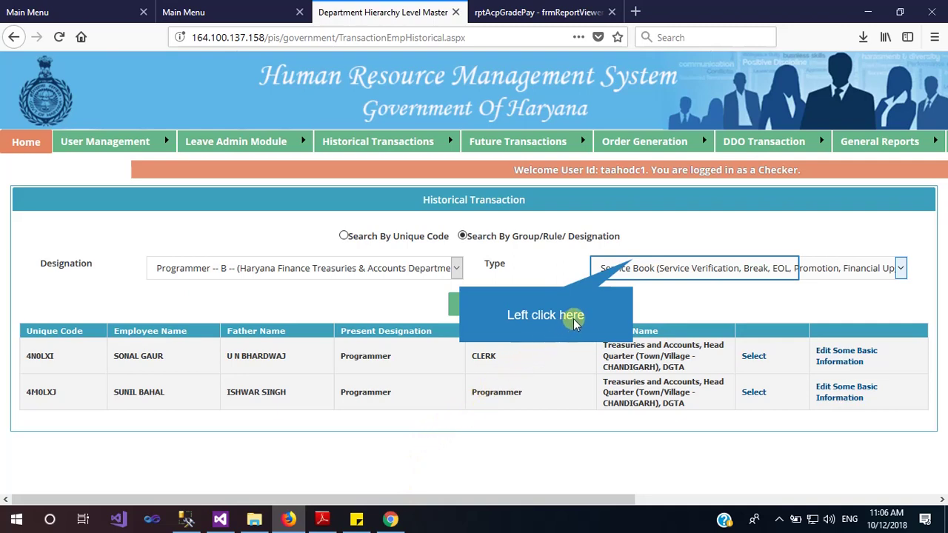
left_click(633, 262)
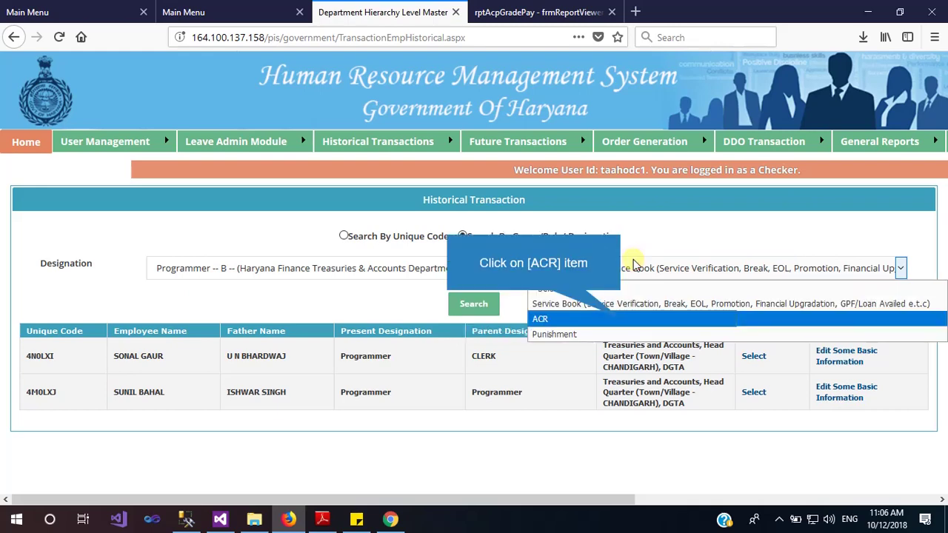
left_click(622, 319)
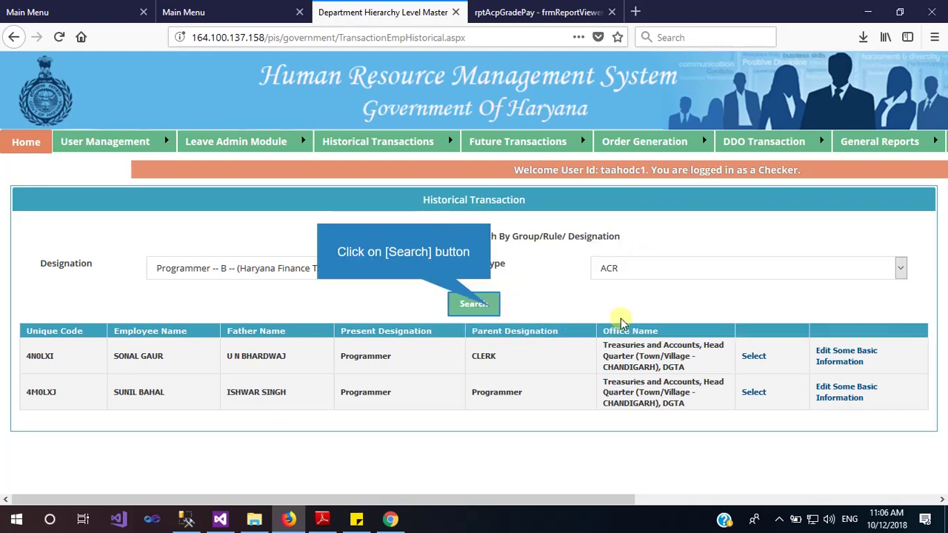
left_click(489, 309)
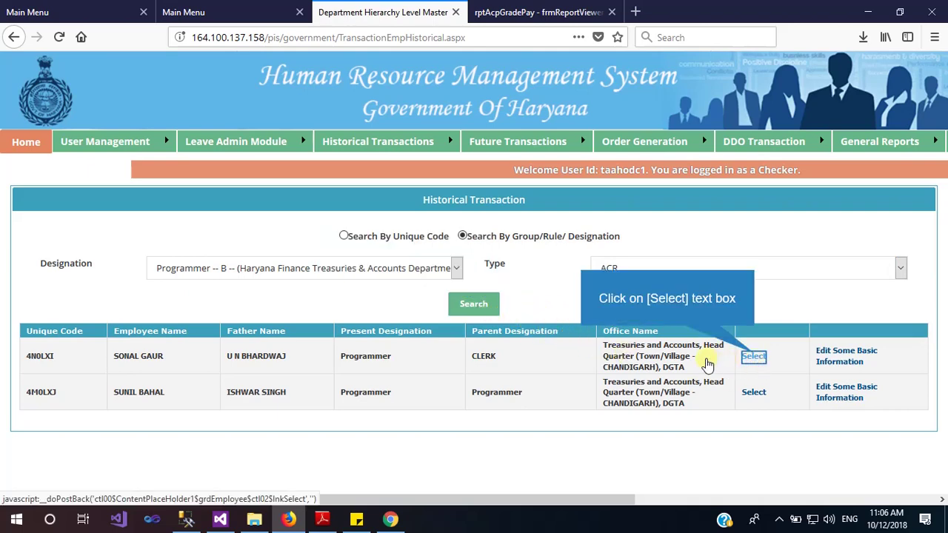
Select the first listed employee and bring up a blank form for adding an ACR record.
left_click(753, 358)
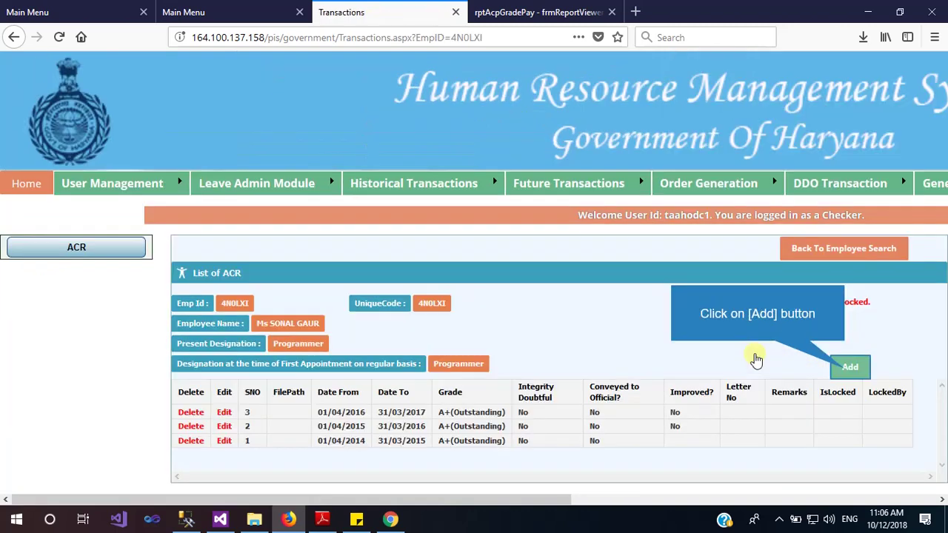
left_click(848, 368)
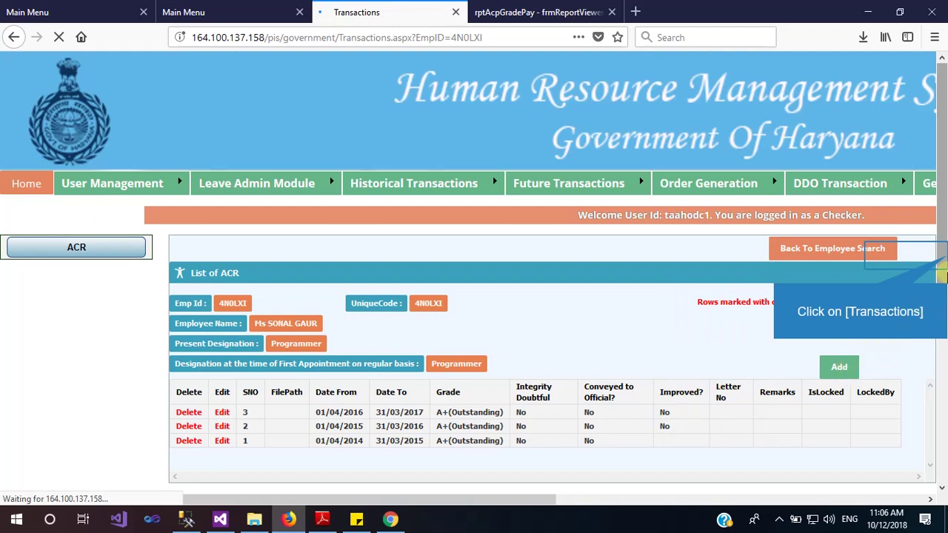
scroll(942, 256, "down", 4)
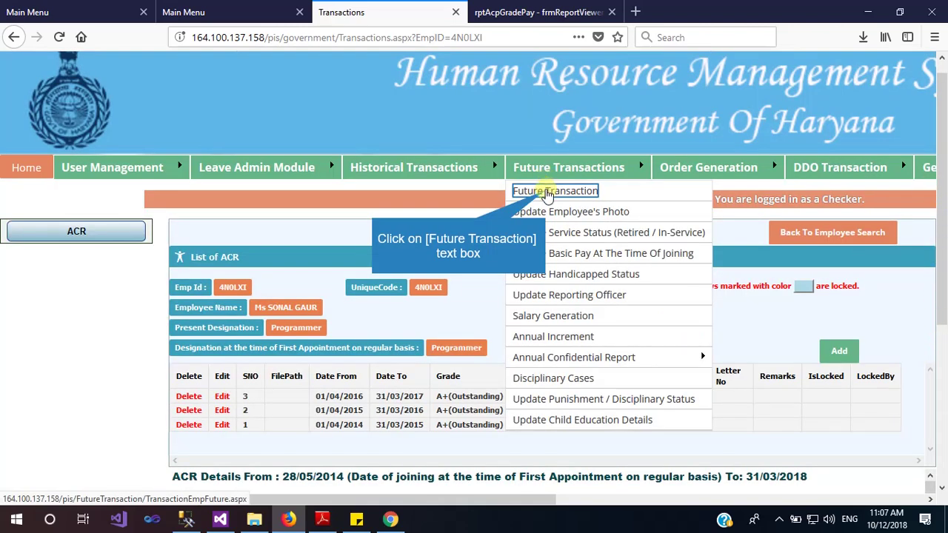
Open the Future Transaction employee search and set the designation to the Group B Programmer of the Haryana Finance Treasuries & Accounts Department.
left_click(546, 192)
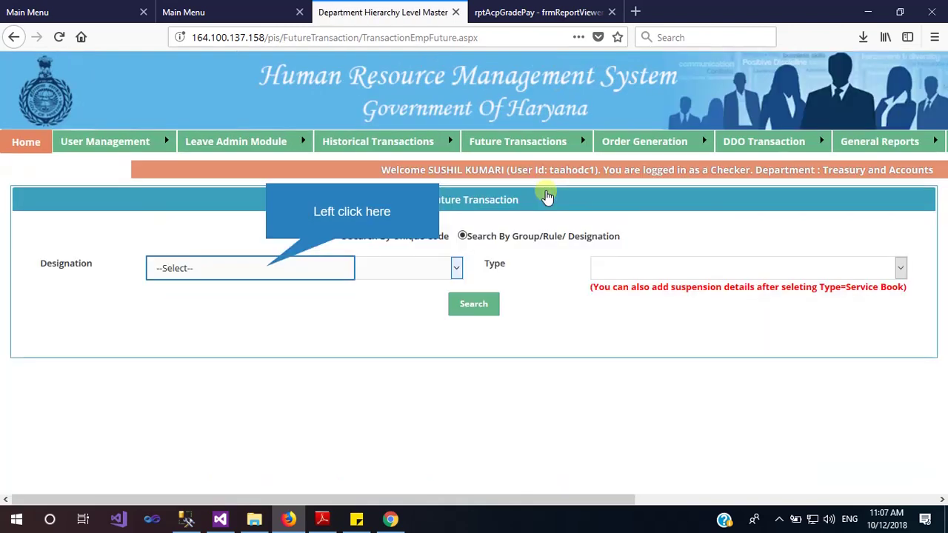
left_click(267, 271)
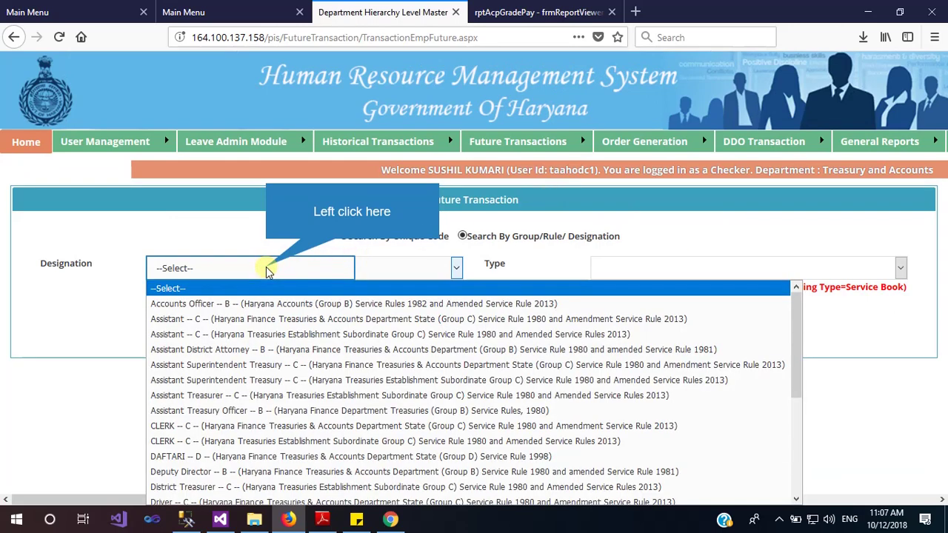
left_click(266, 271)
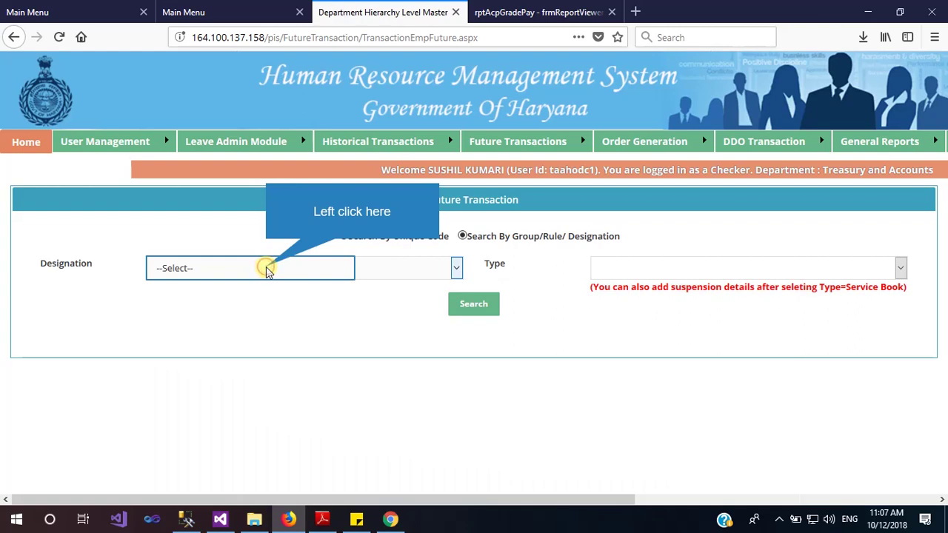
left_click(268, 271)
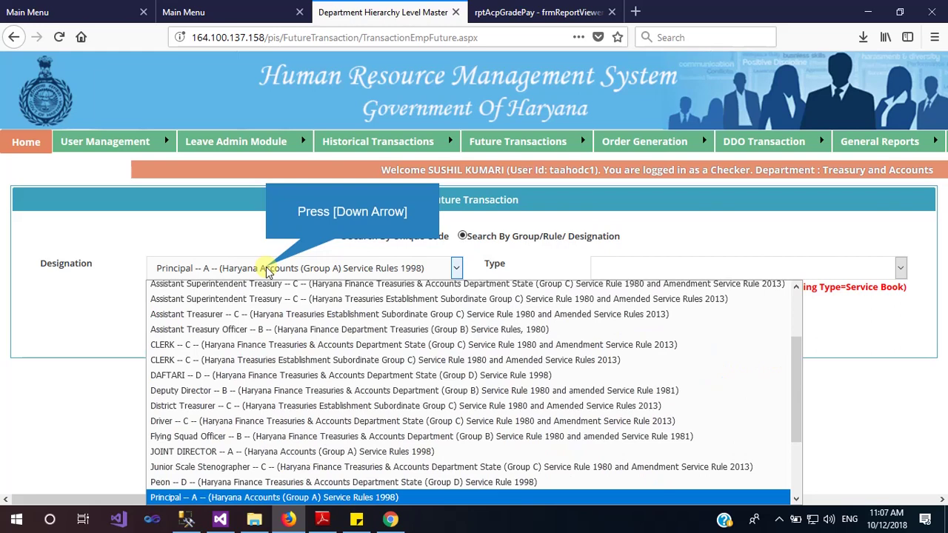
key("Down")
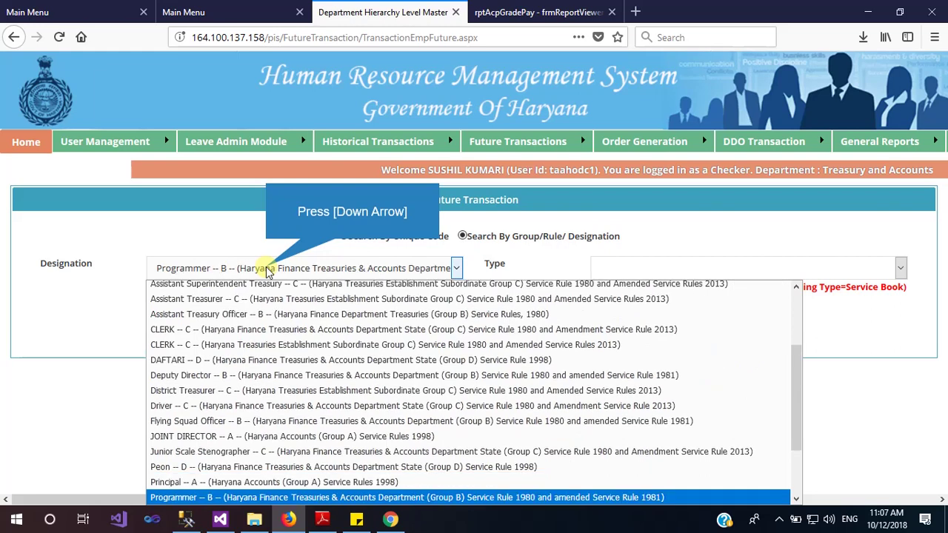
key("Down")
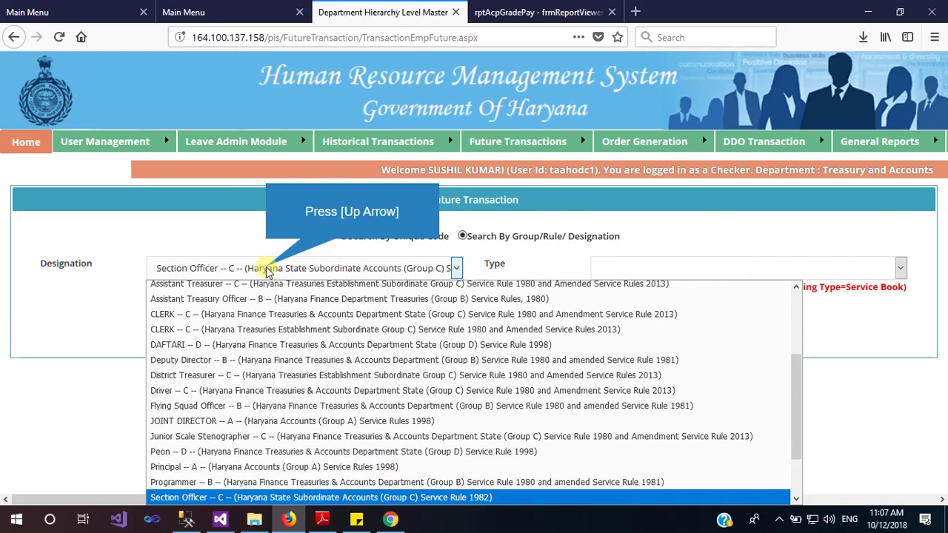
key("Up")
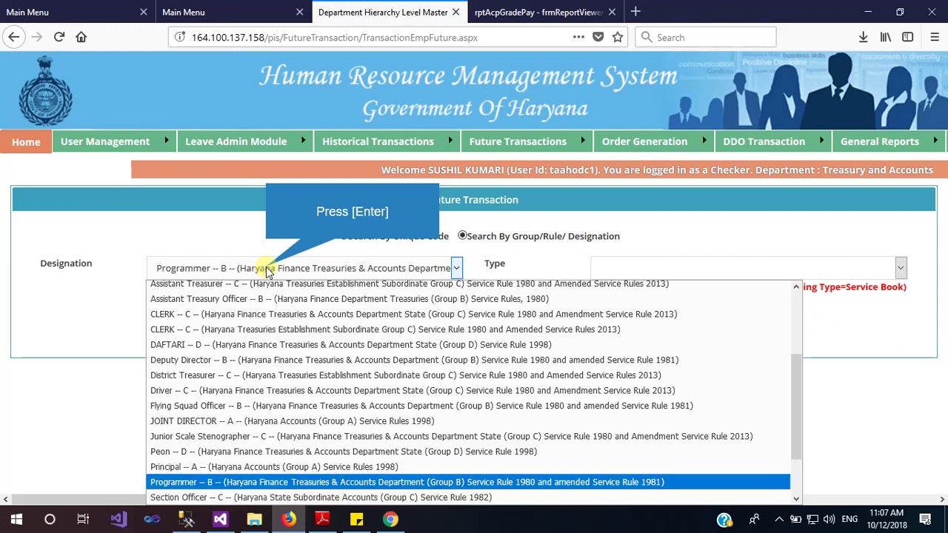
key("Return")
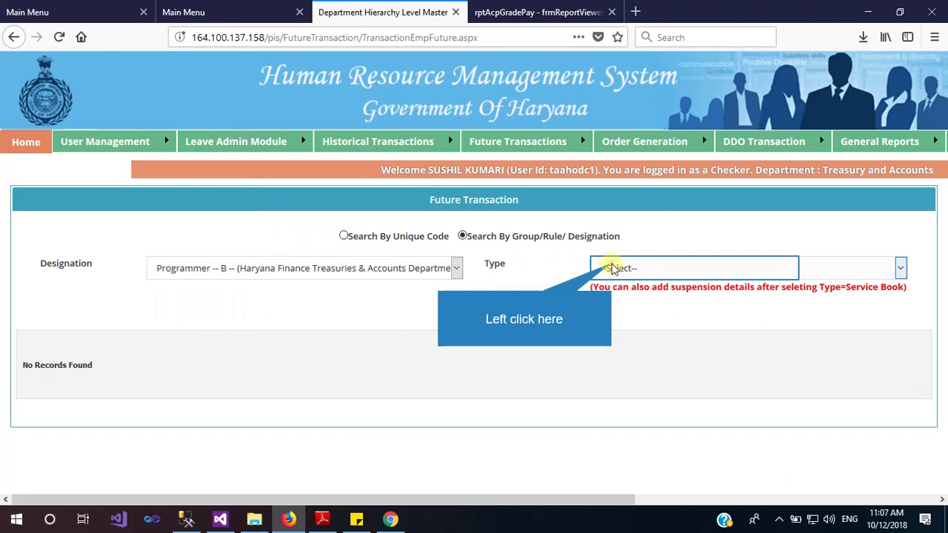
Set the future transaction type to Service Book and search for the matching employees.
left_click(612, 268)
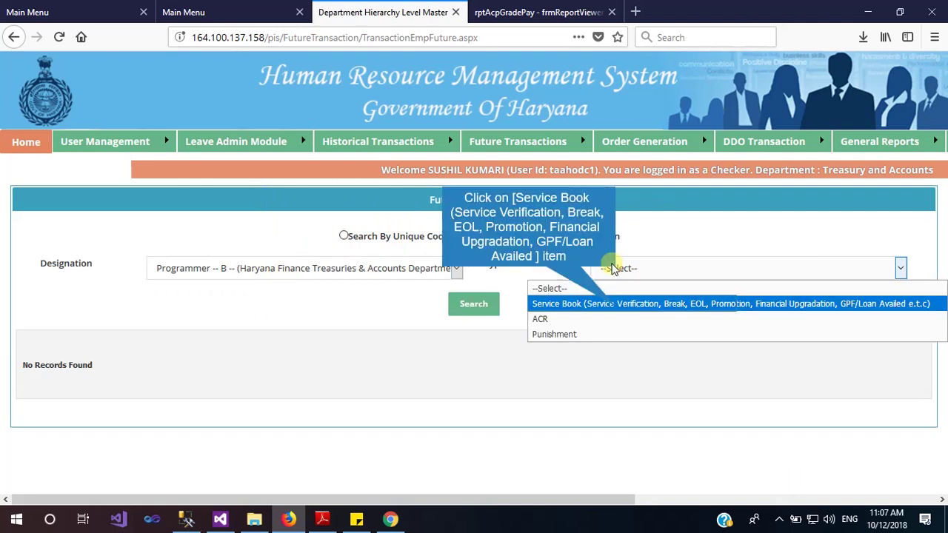
left_click(617, 303)
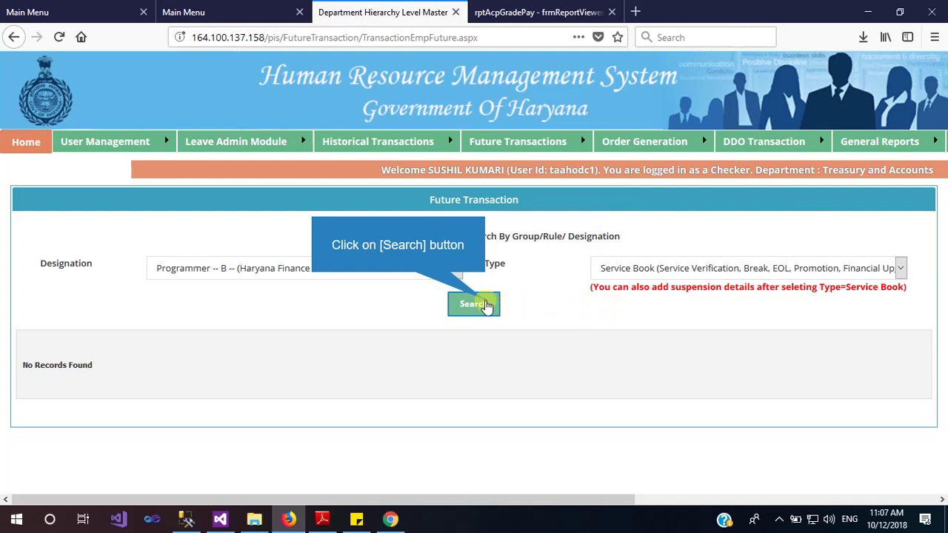
left_click(485, 305)
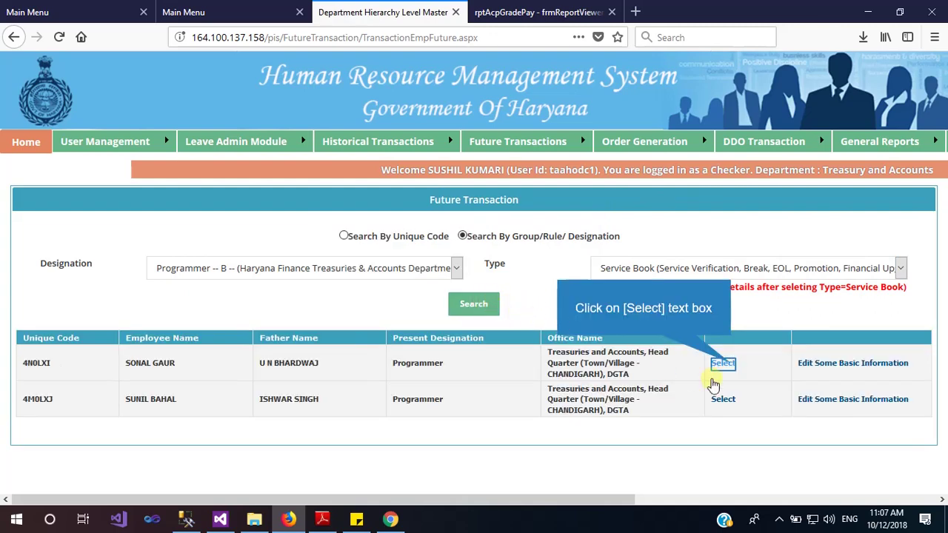
Open the first listed employee's Family / Physical Details and bring up a blank form for adding a family member.
left_click(726, 363)
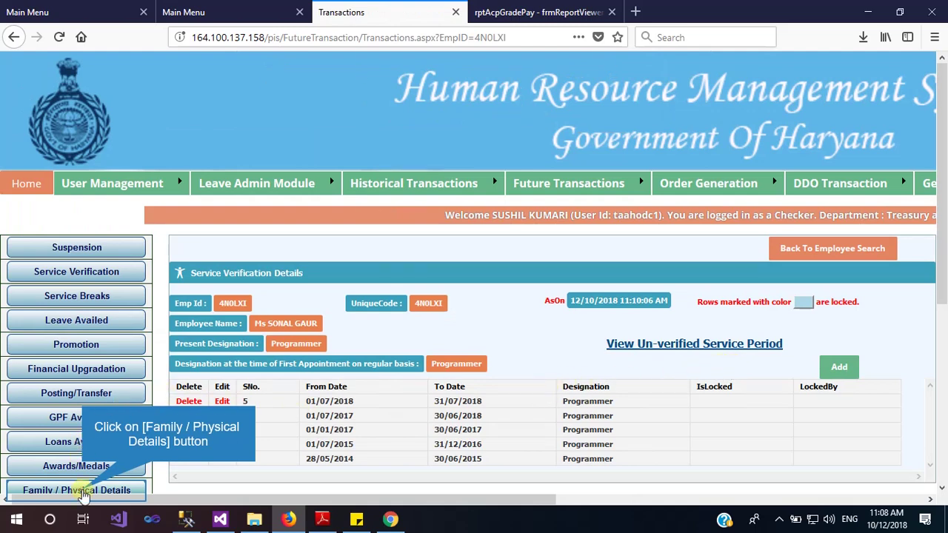
left_click(83, 492)
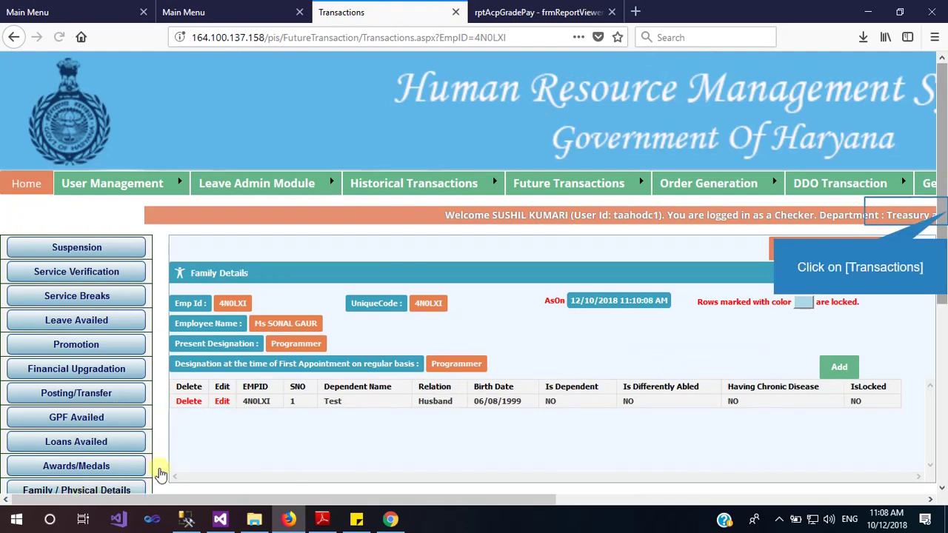
scroll(941, 213, "down", 3)
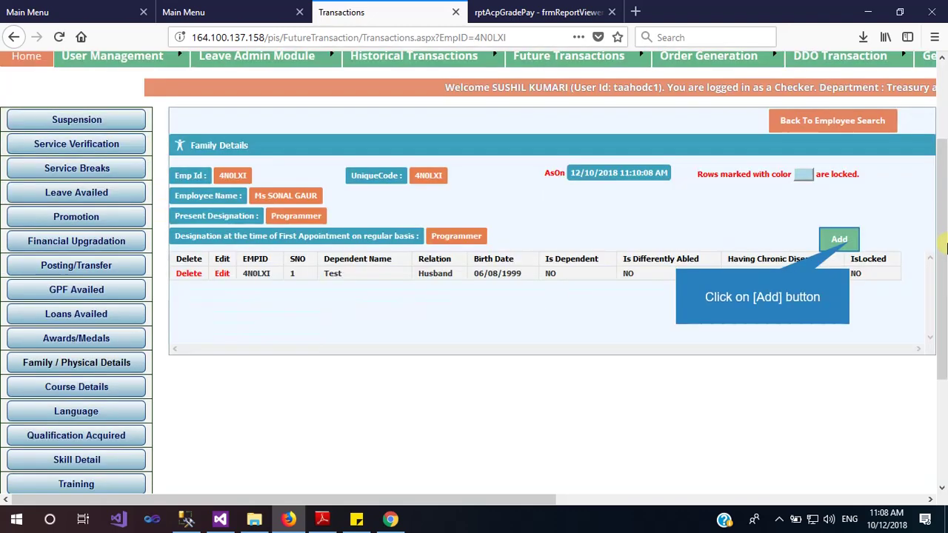
left_click(840, 240)
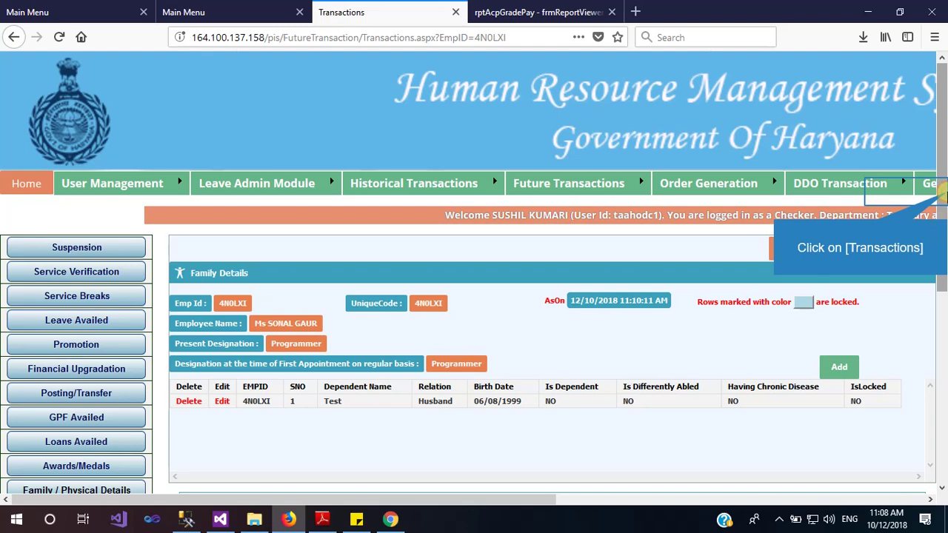
scroll(940, 194, "down", 8)
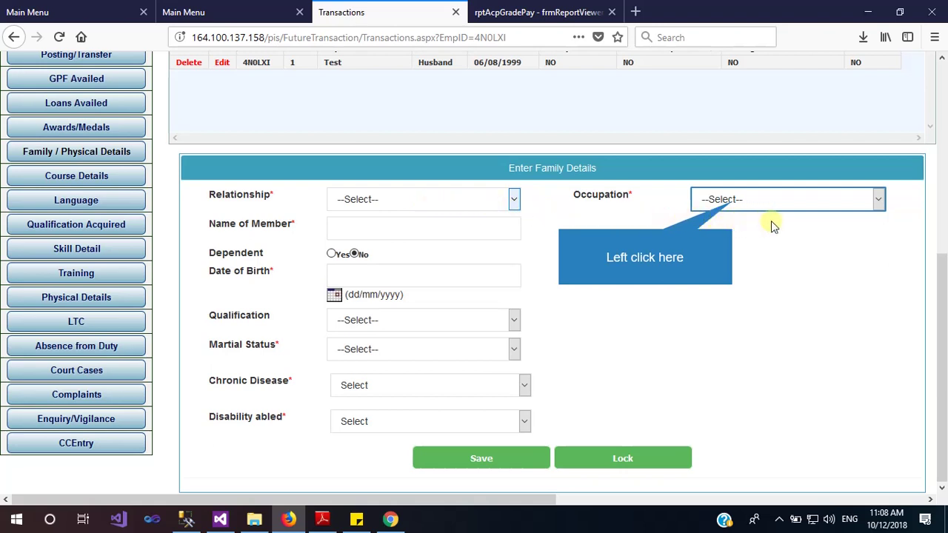
Set the family member's occupation to Haryana Govt, and view the Payee Code, Chronic Disease and Disability abled fields.
left_click(733, 205)
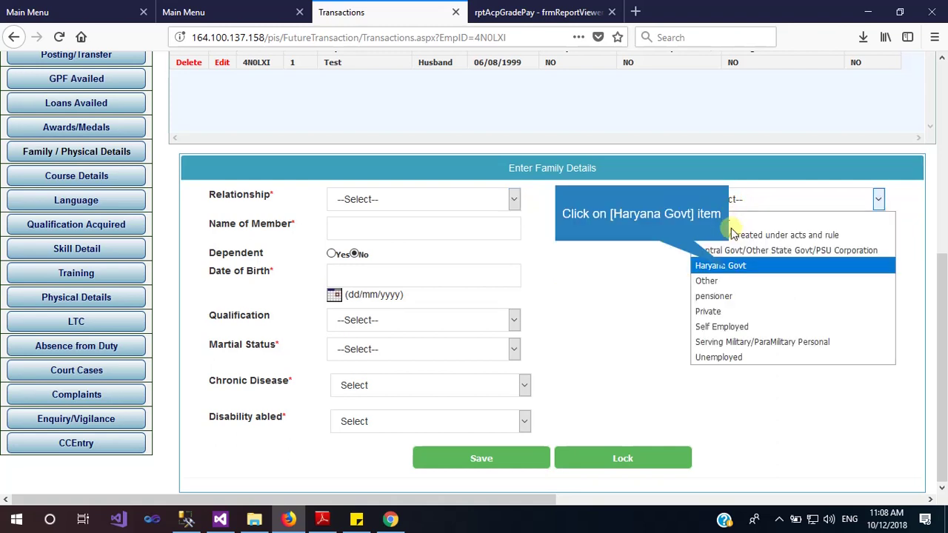
left_click(729, 269)
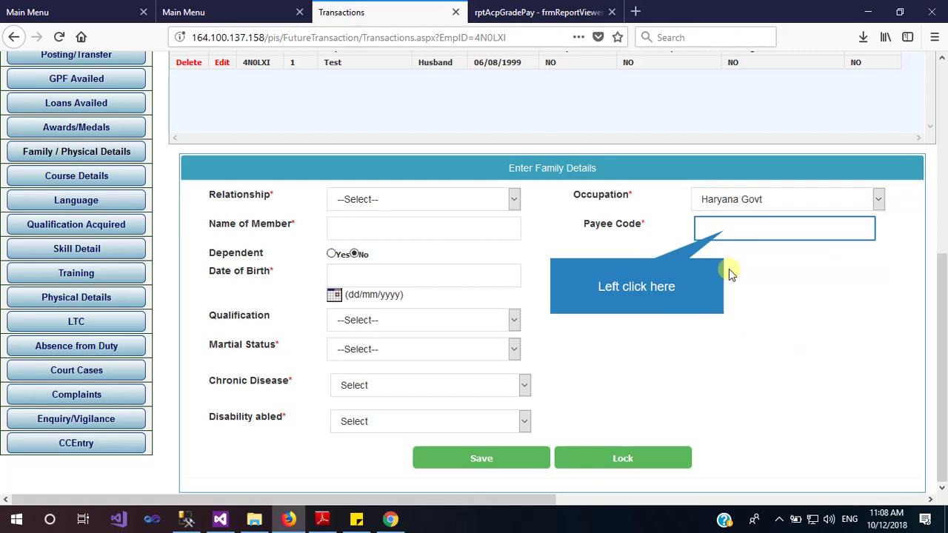
left_click(725, 231)
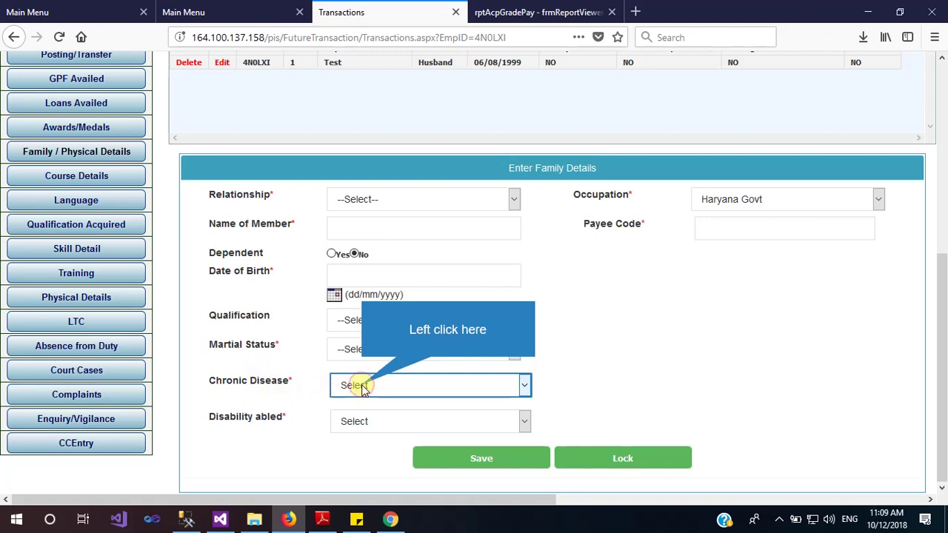
key("Tab")
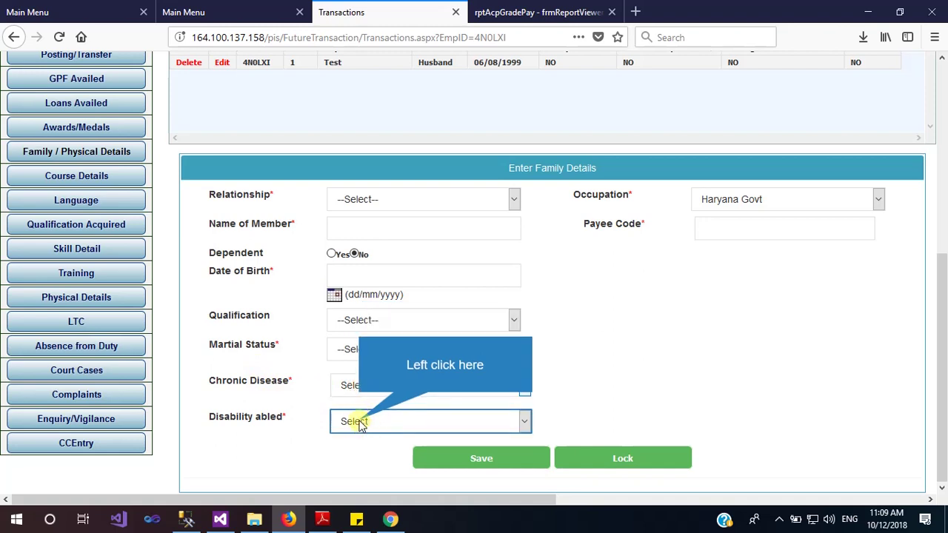
left_click(360, 422)
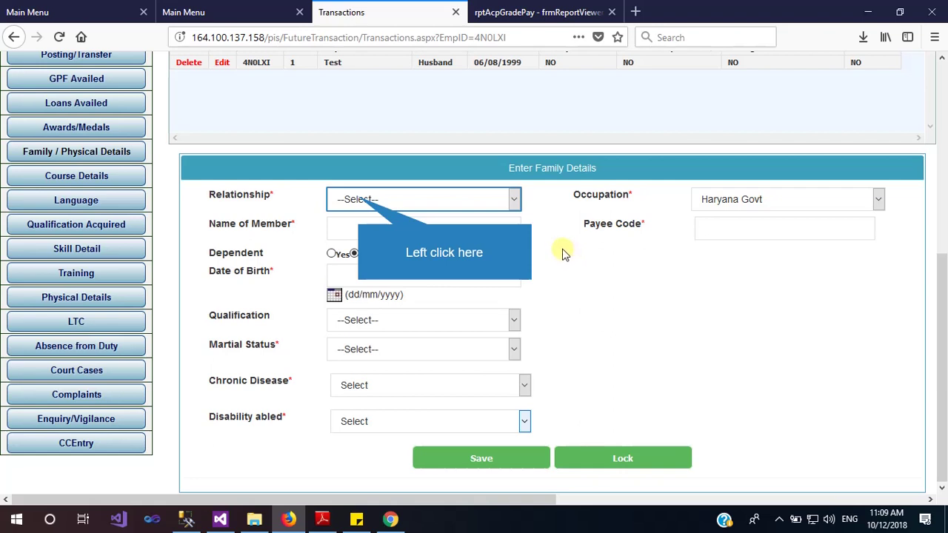
Set the family member's relationship to Self, and set both Chronic Disease and Disability abled to No.
left_click(358, 200)
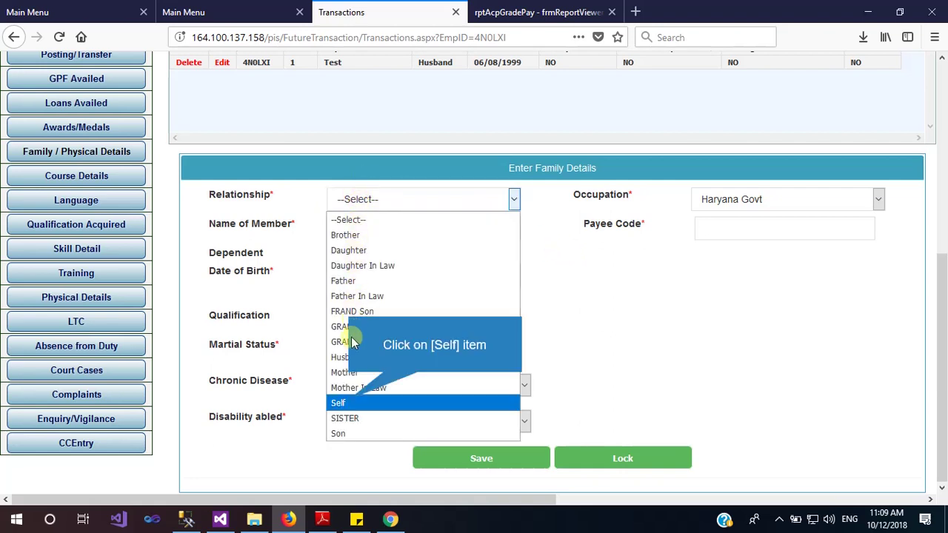
left_click(351, 403)
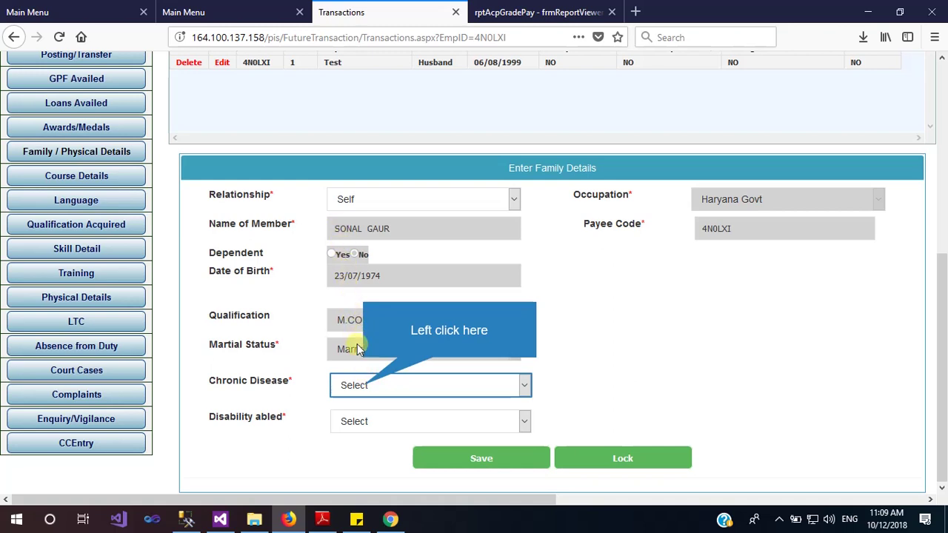
left_click(362, 387)
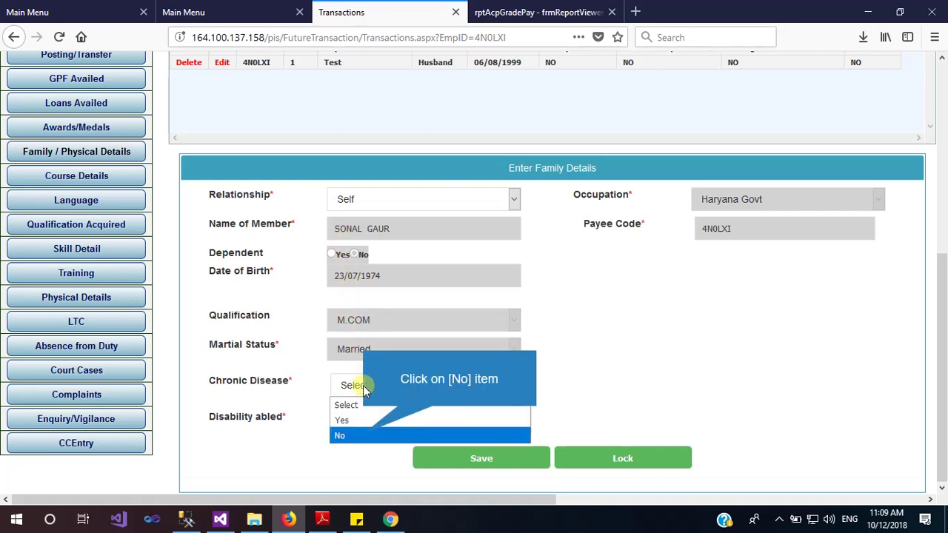
left_click(362, 437)
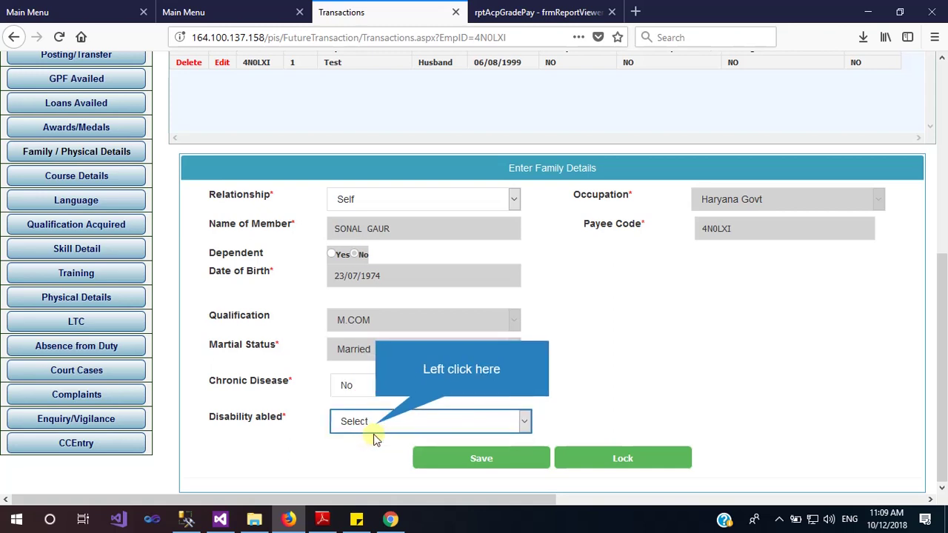
left_click(375, 423)
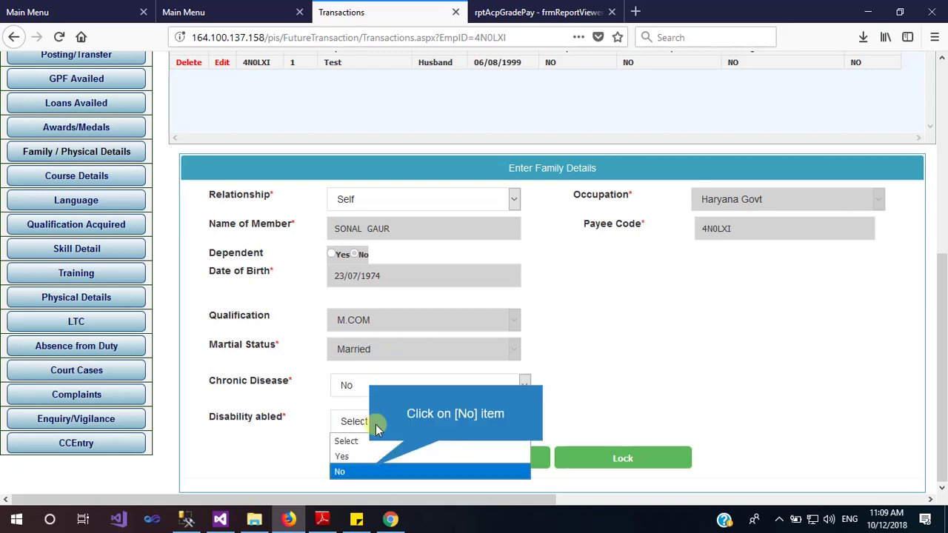
left_click(372, 472)
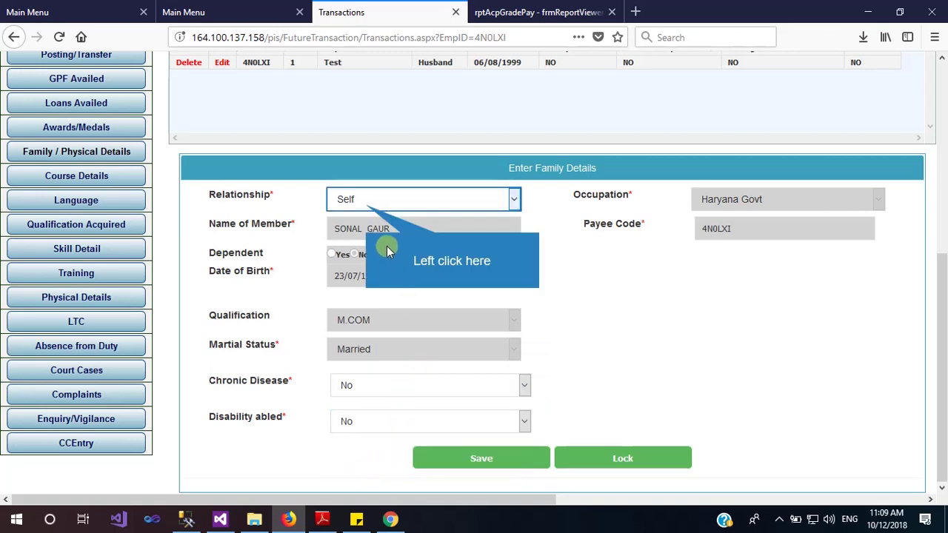
left_click(366, 205)
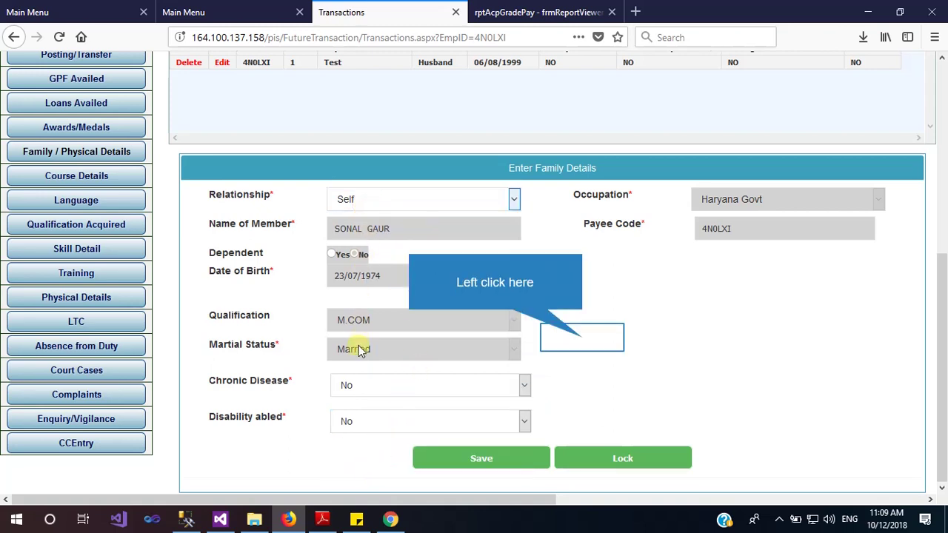
left_click(583, 341)
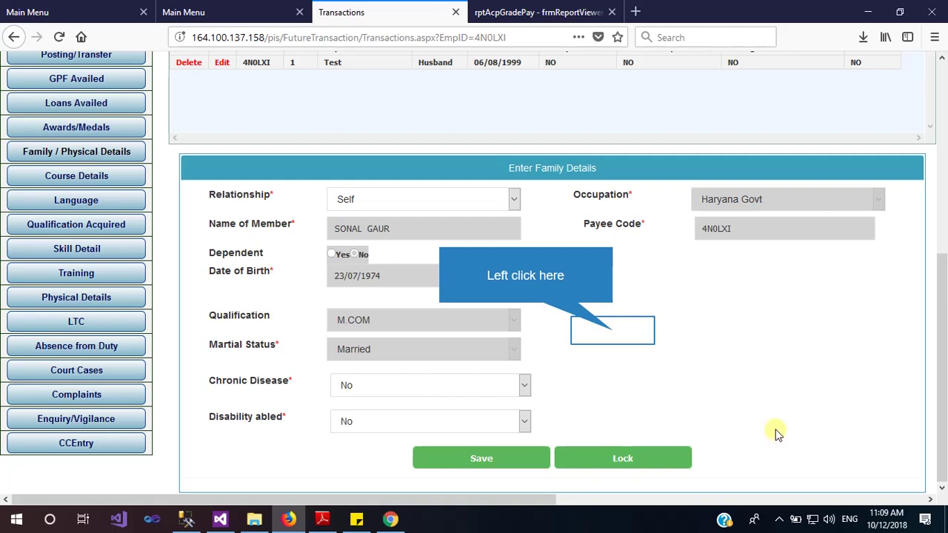
left_click(613, 334)
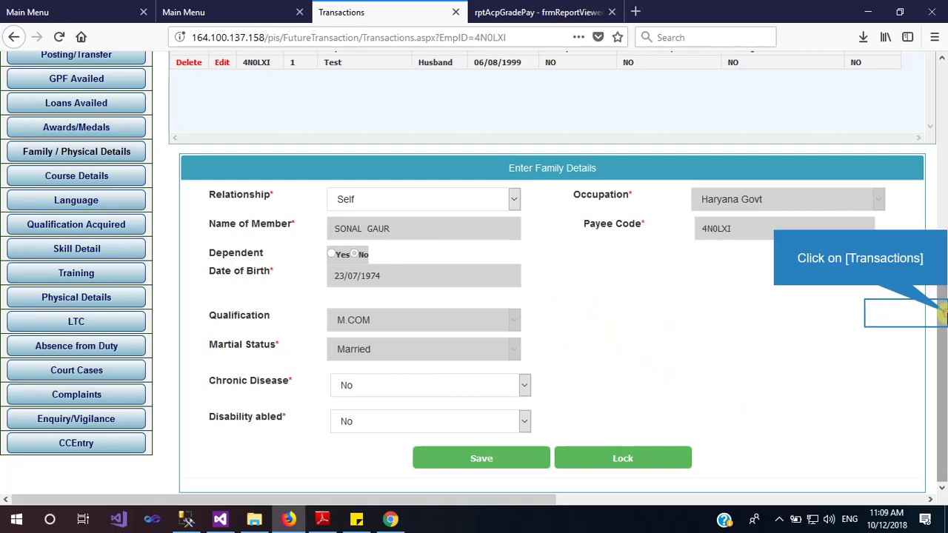
Return to the employee search, set the future transaction type to Punishment, and search for the matching employees.
left_click_drag(940, 314, 944, 139)
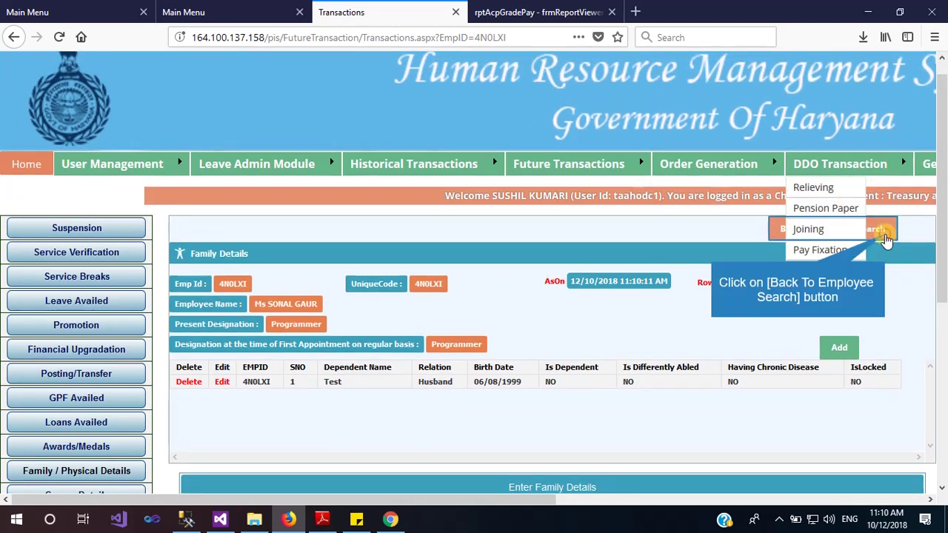
left_click(884, 234)
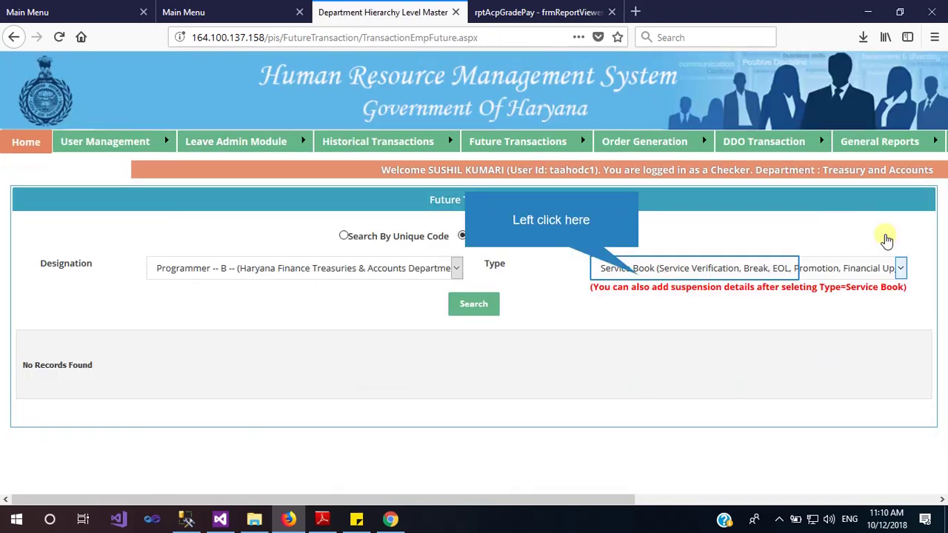
left_click(639, 277)
left_click(612, 335)
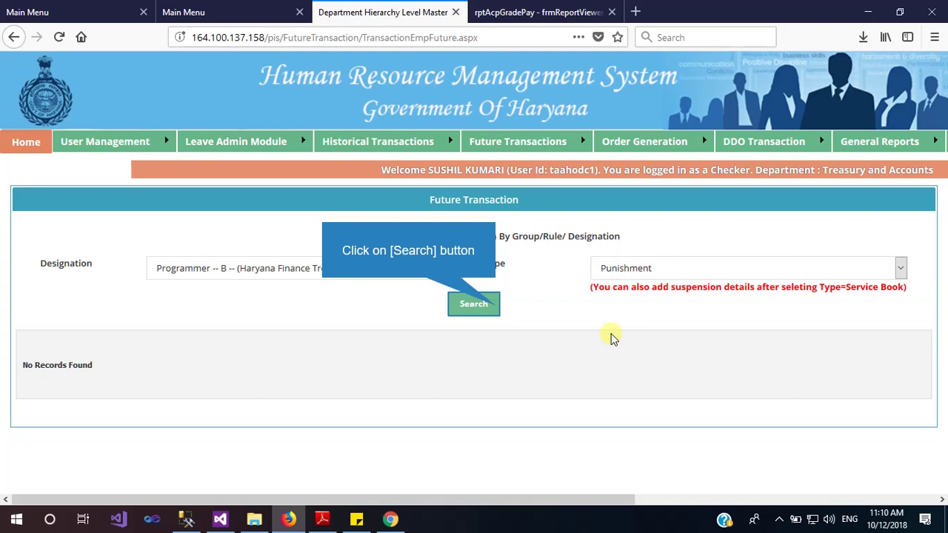
left_click(495, 306)
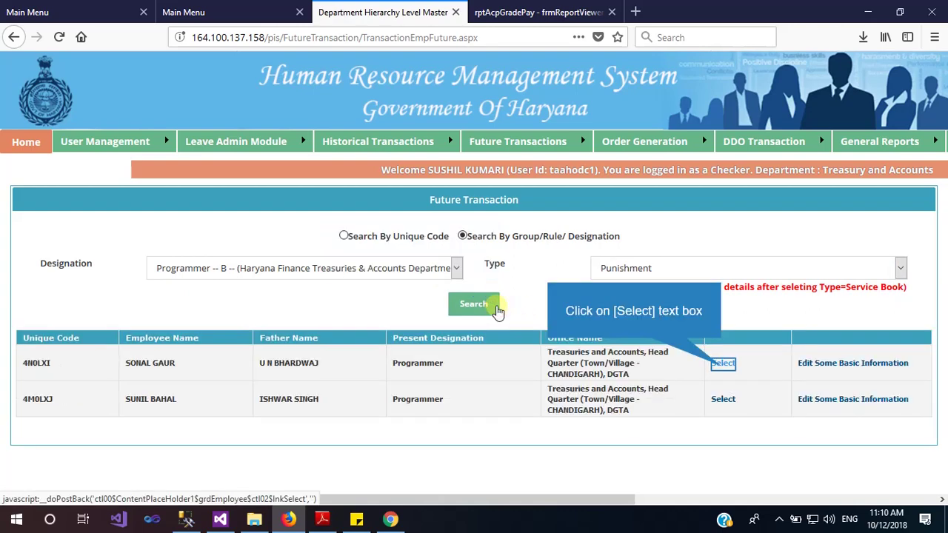
Open the first listed employee's Punishment details and bring up a blank form for adding a punishment.
left_click(722, 368)
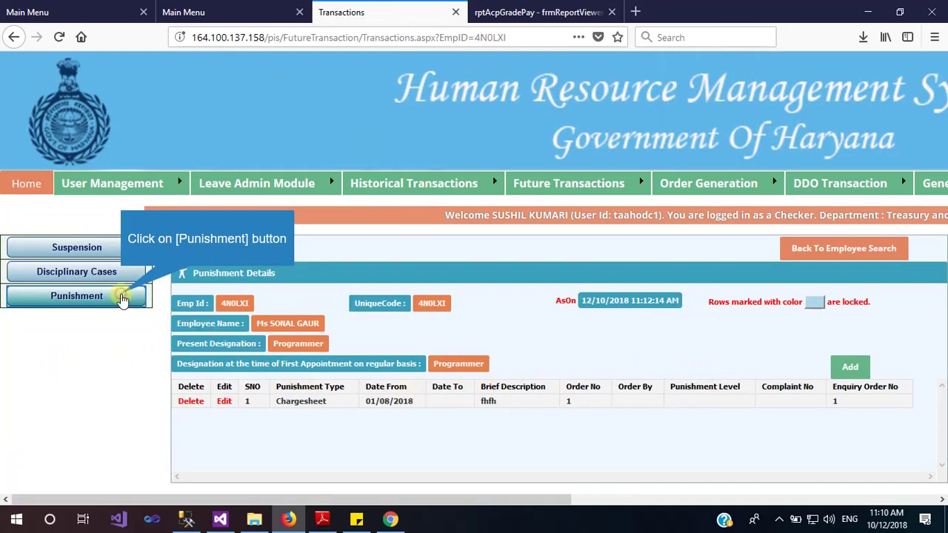
left_click(123, 297)
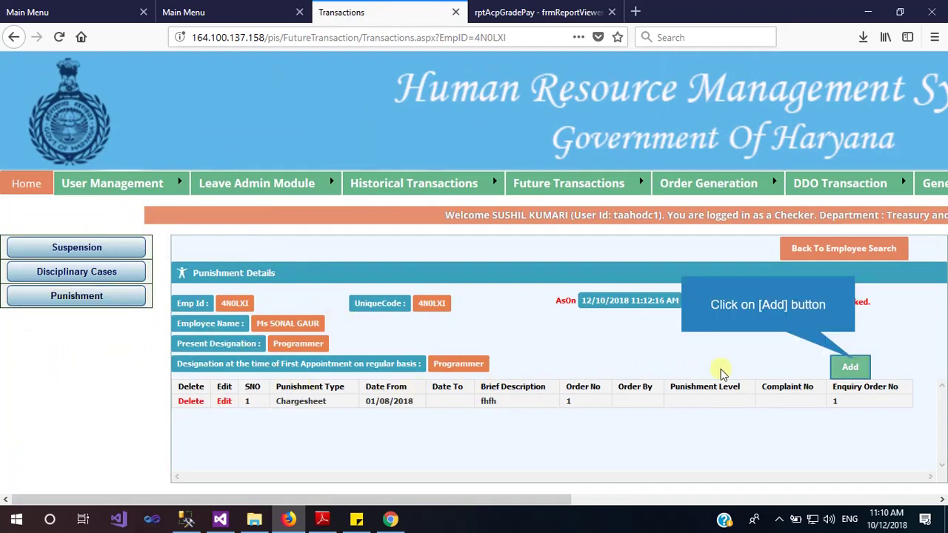
left_click(851, 367)
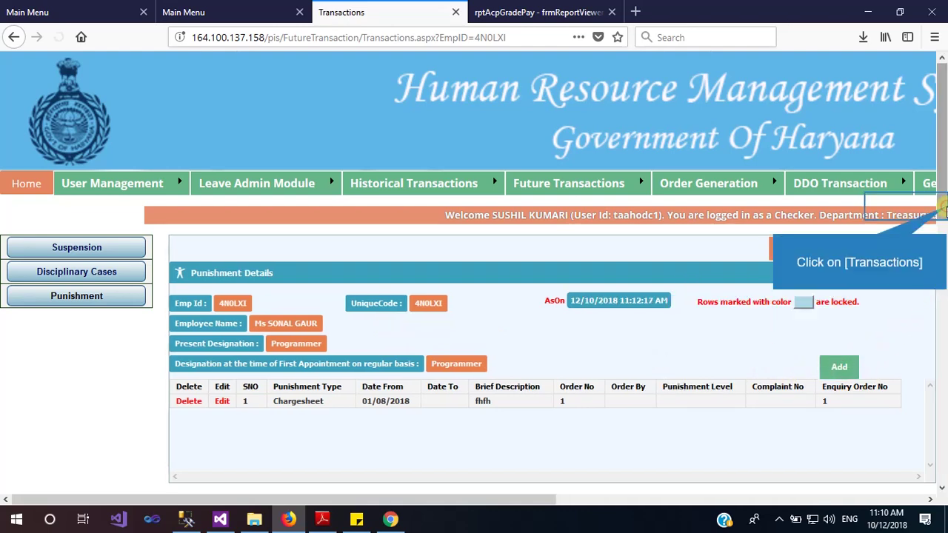
mouse_move(942, 209)
left_mouse_down()
mouse_move(942, 396)
mouse_move(942, 206)
left_mouse_up()
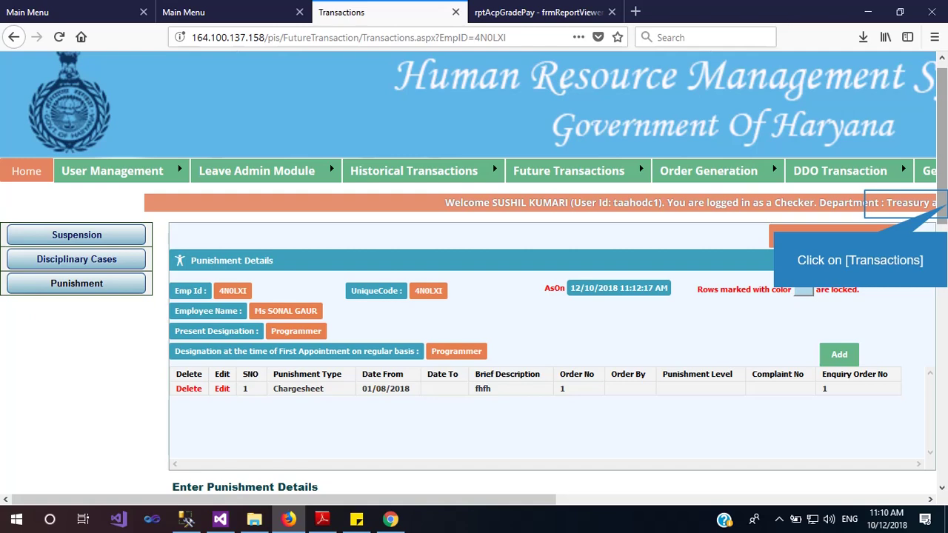
scroll(940, 211, "down", 5)
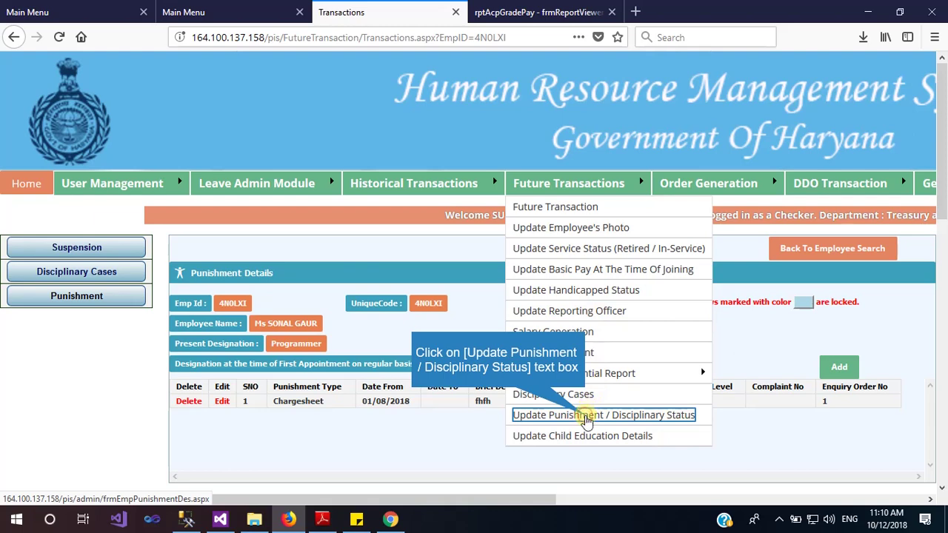
List all DGTA employees for Update Punishment / Disciplinary Status and check the statuses of the Programmer in row 27.
left_click(581, 416)
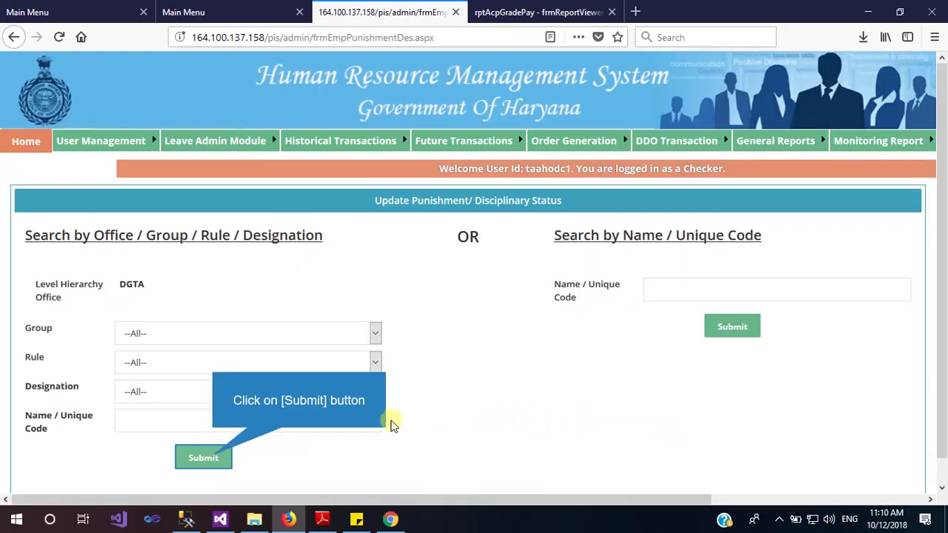
left_click(212, 458)
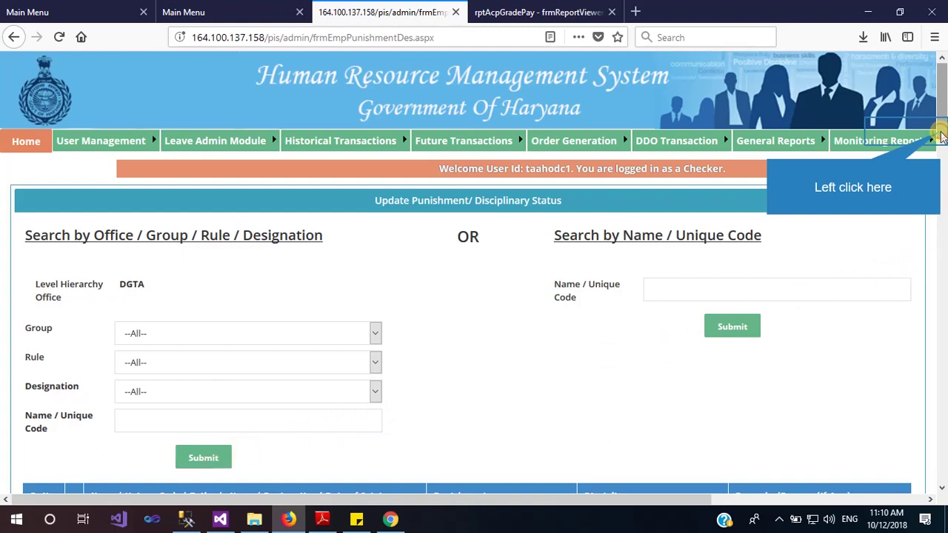
left_click_drag(940, 131, 943, 453)
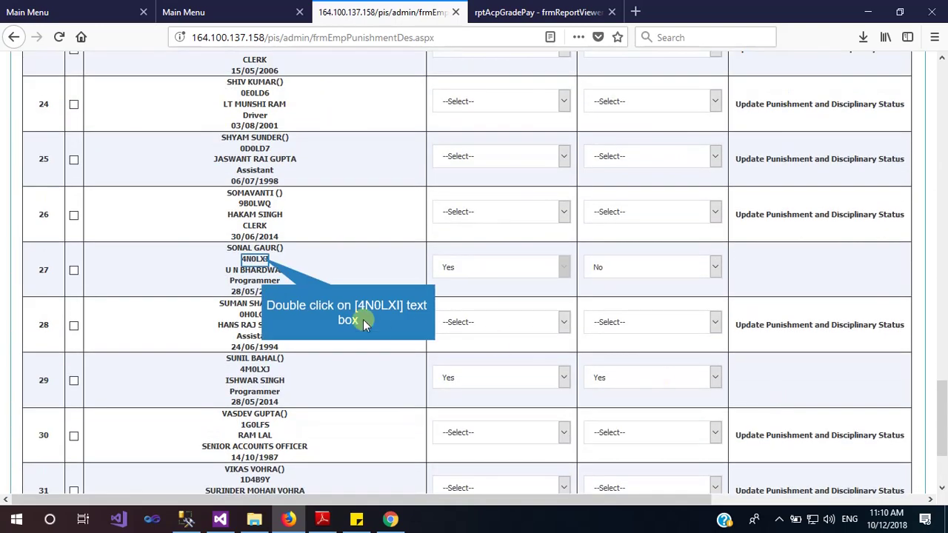
double_click(263, 259)
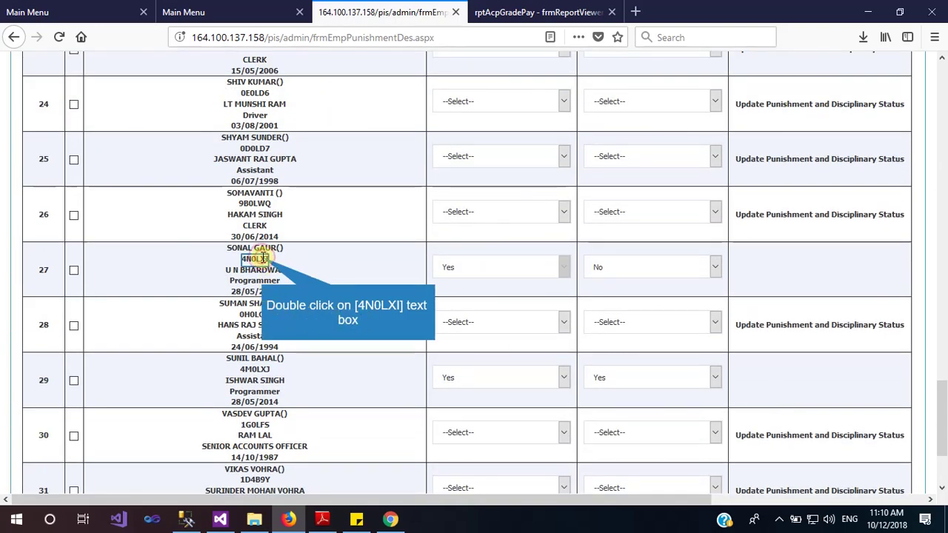
left_click(473, 273)
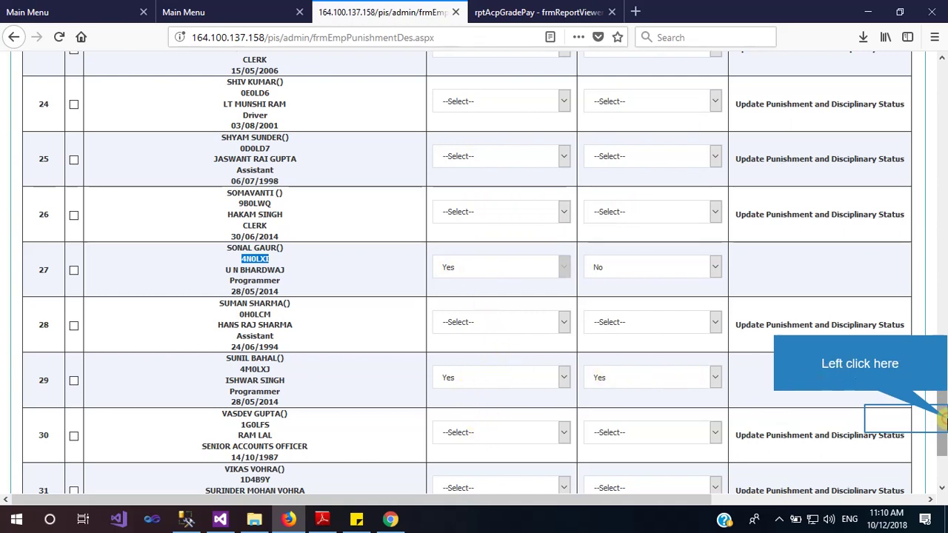
Set both Punishment and Disciplinary to No for the first listed employee, and select that employee's row.
left_click_drag(940, 419, 945, 167)
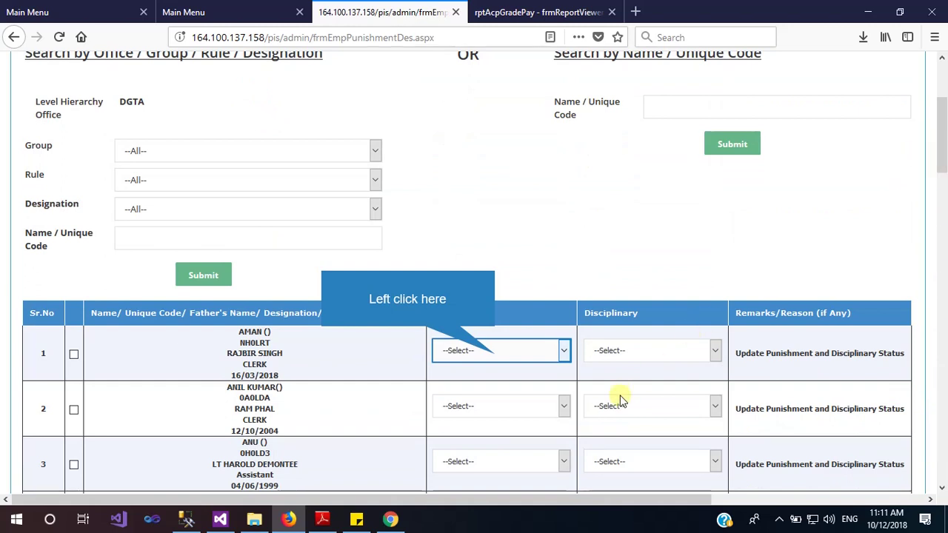
left_click(494, 354)
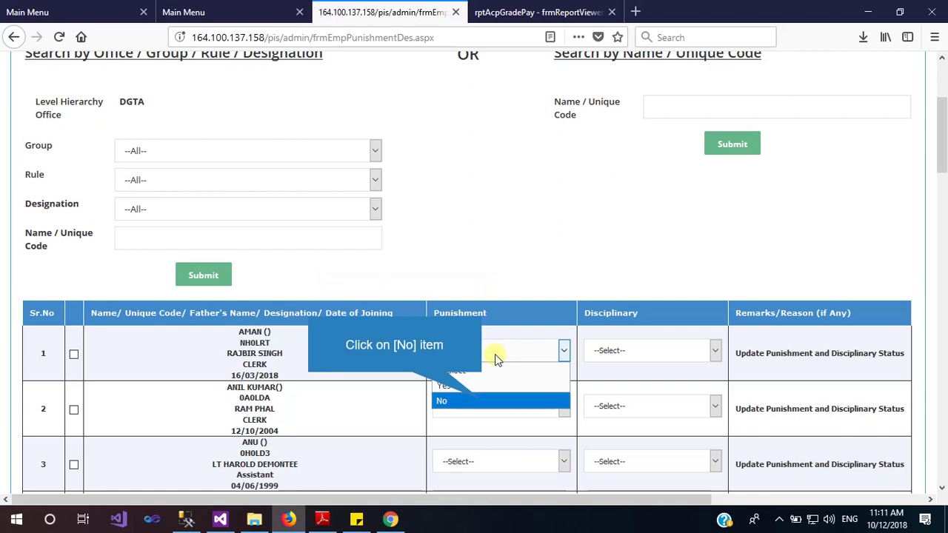
left_click(482, 402)
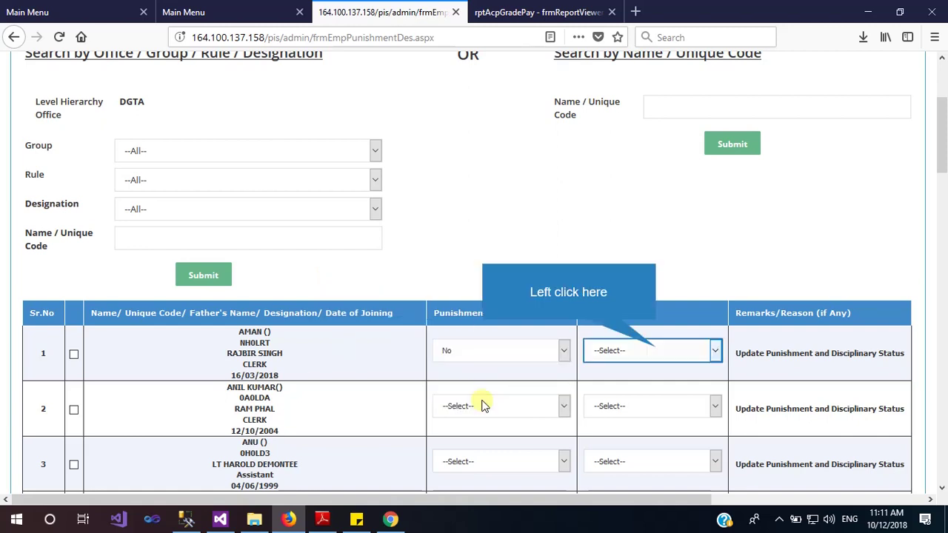
left_click(656, 351)
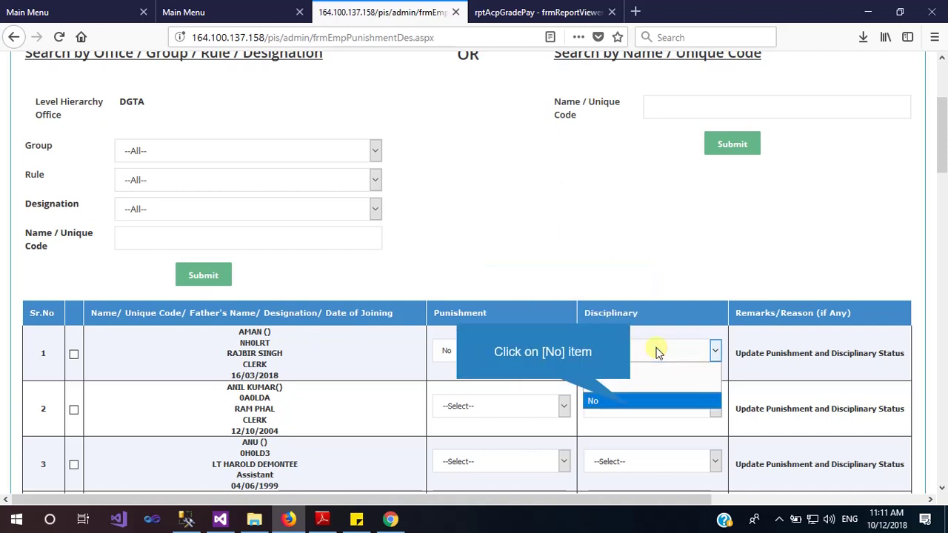
left_click(631, 403)
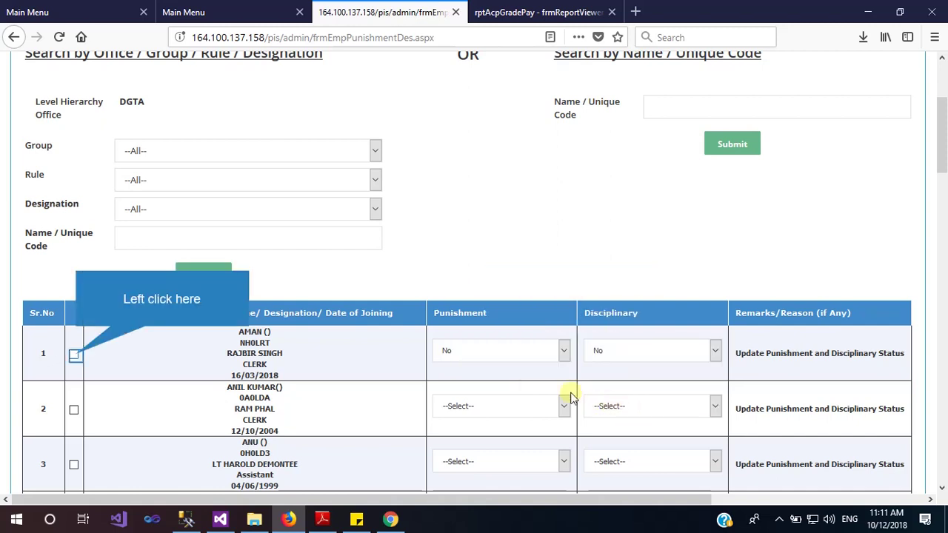
left_click(76, 355)
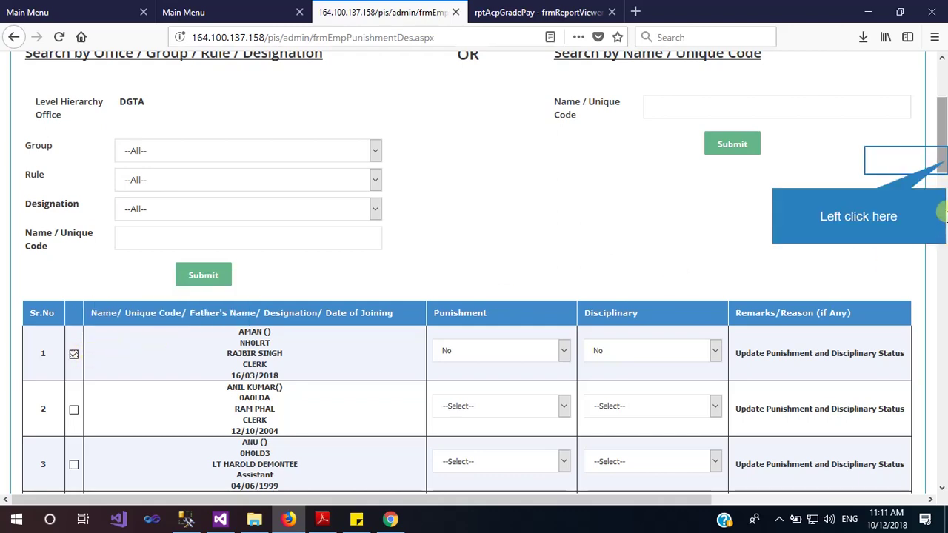
Examine the Name / Unique Code search, the employees' punishment and disciplinary statuses, and the Future Transactions update options.
left_click(942, 163)
mouse_move(943, 163)
left_mouse_down()
mouse_move(942, 466)
mouse_move(942, 156)
left_mouse_up()
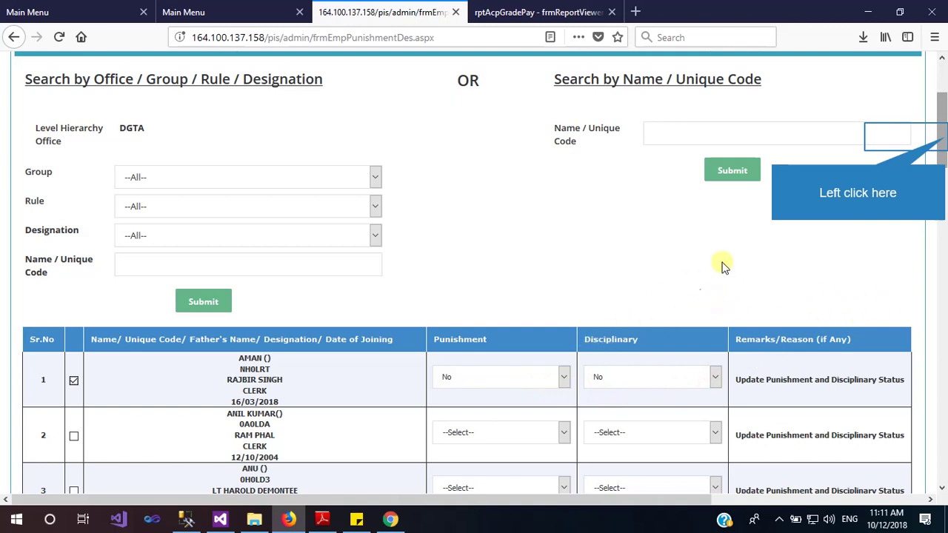
scroll(943, 138, "up", 3)
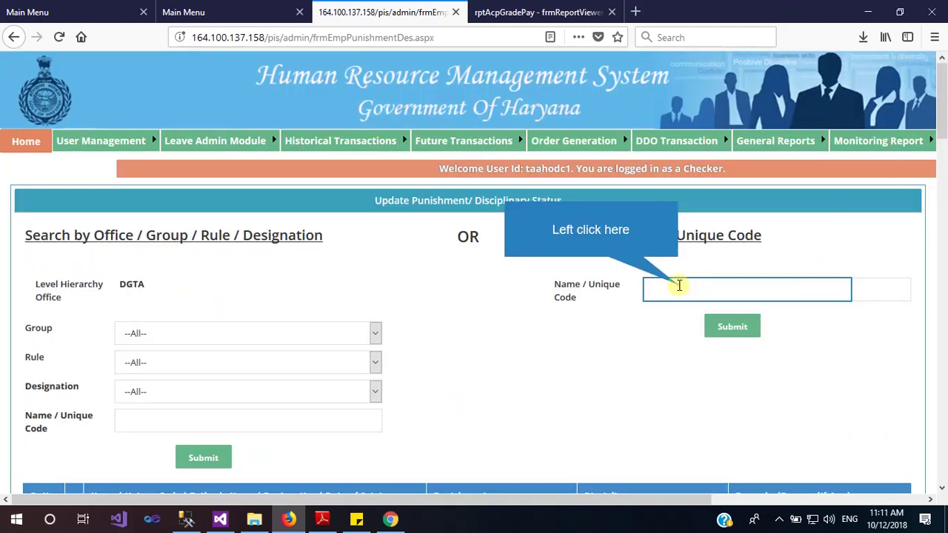
left_click(678, 285)
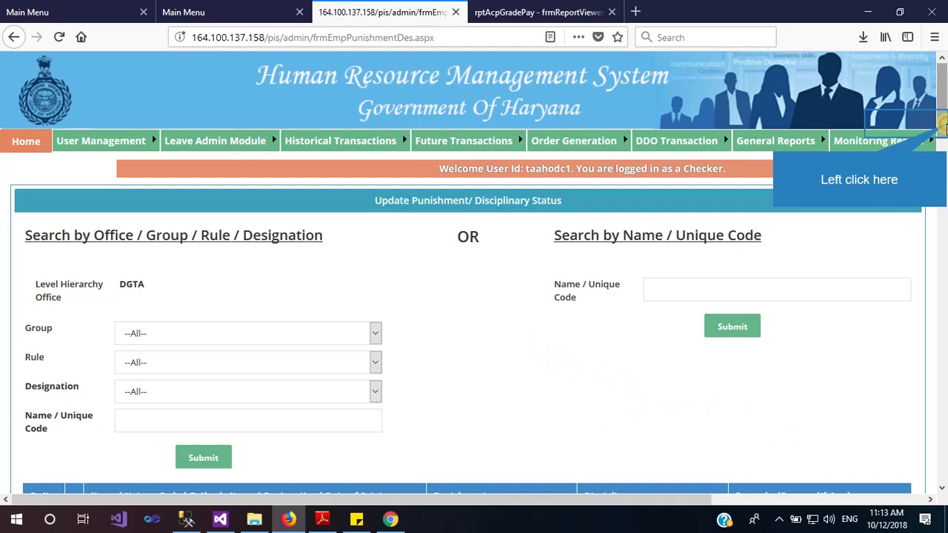
left_click(943, 127)
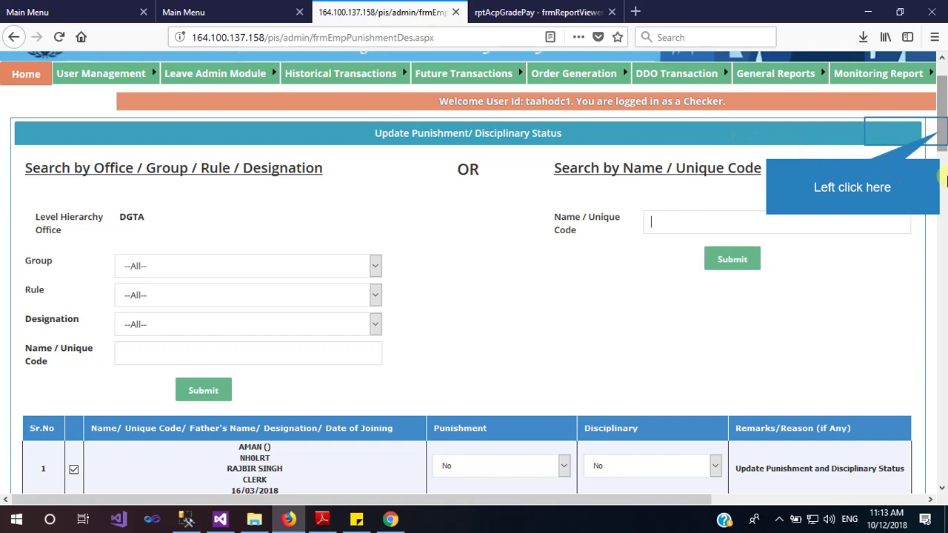
left_click(942, 133)
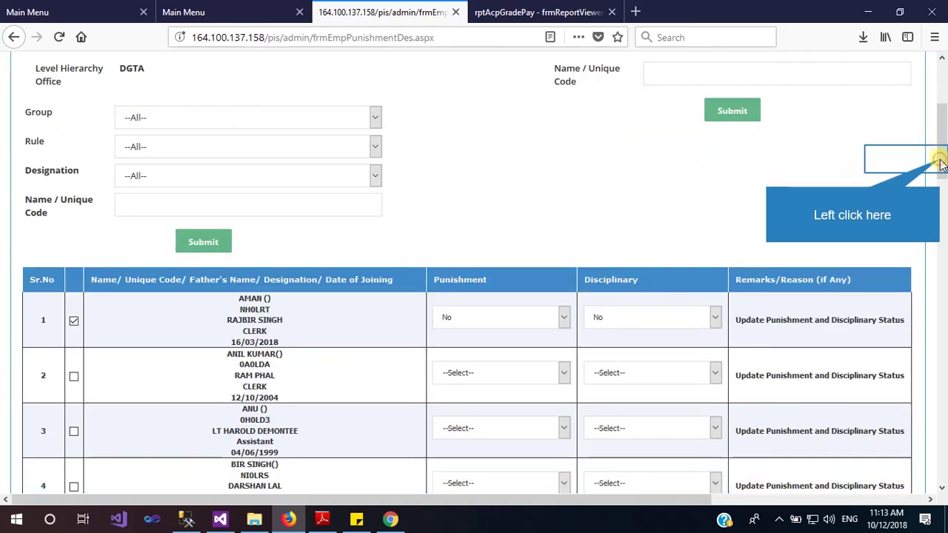
left_click(940, 163)
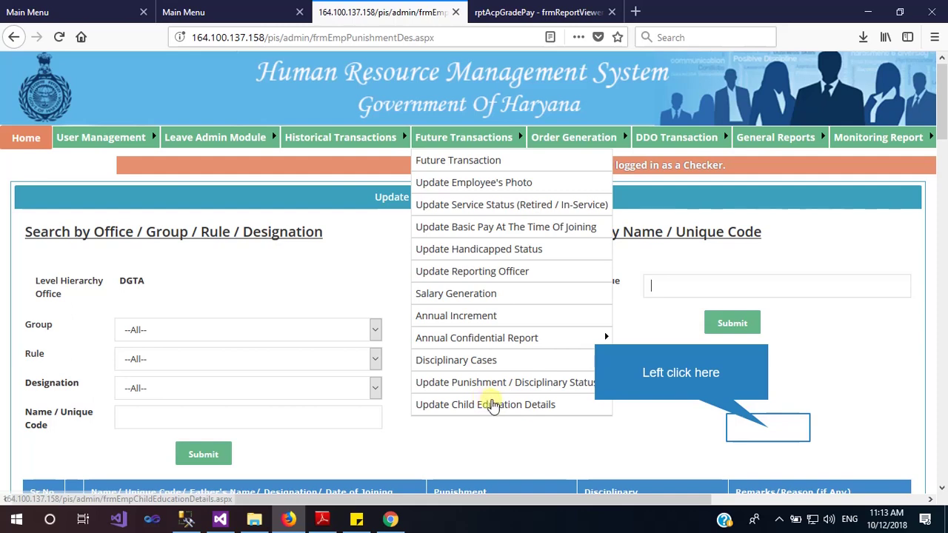
left_click(768, 429)
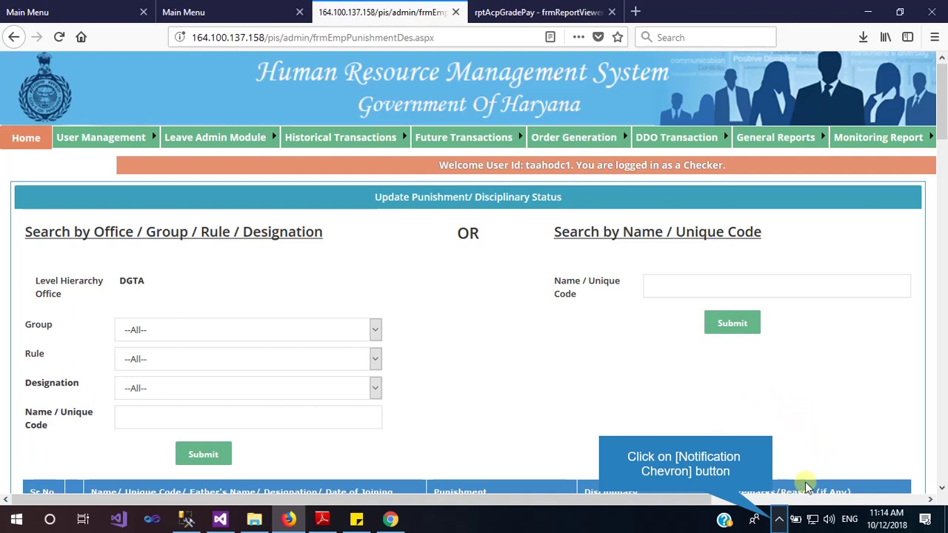
left_click(777, 522)
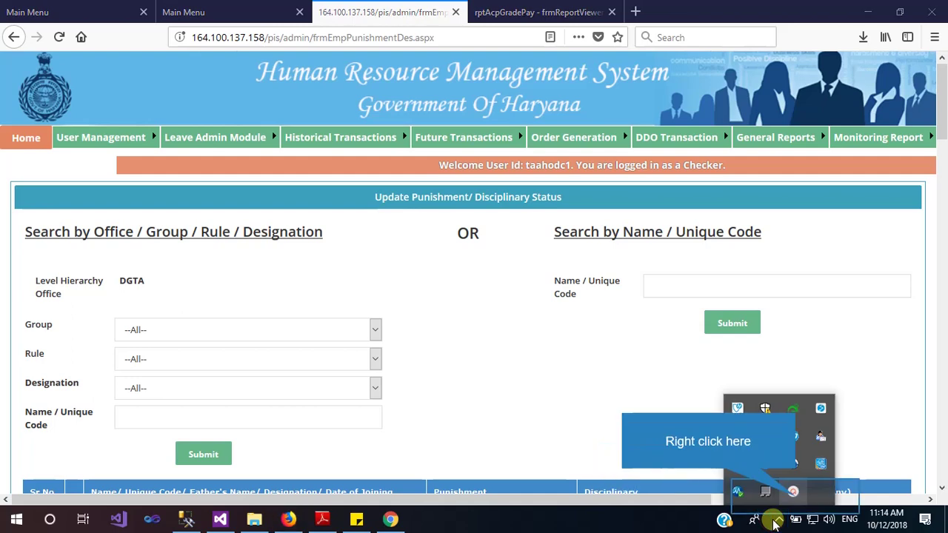